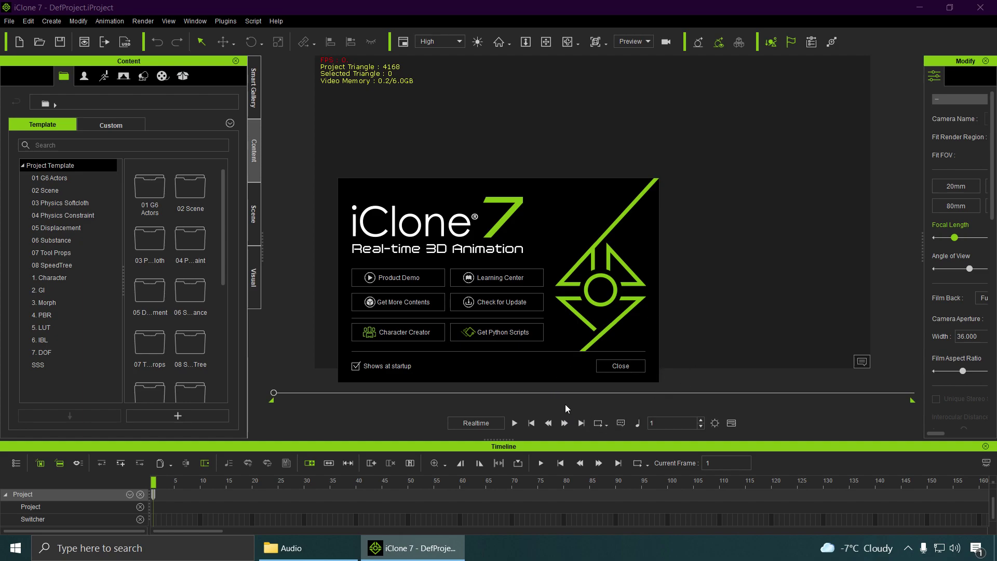
Add the Croc avatar from the Facial Pipeline Character pack to the empty scene.
click(621, 365)
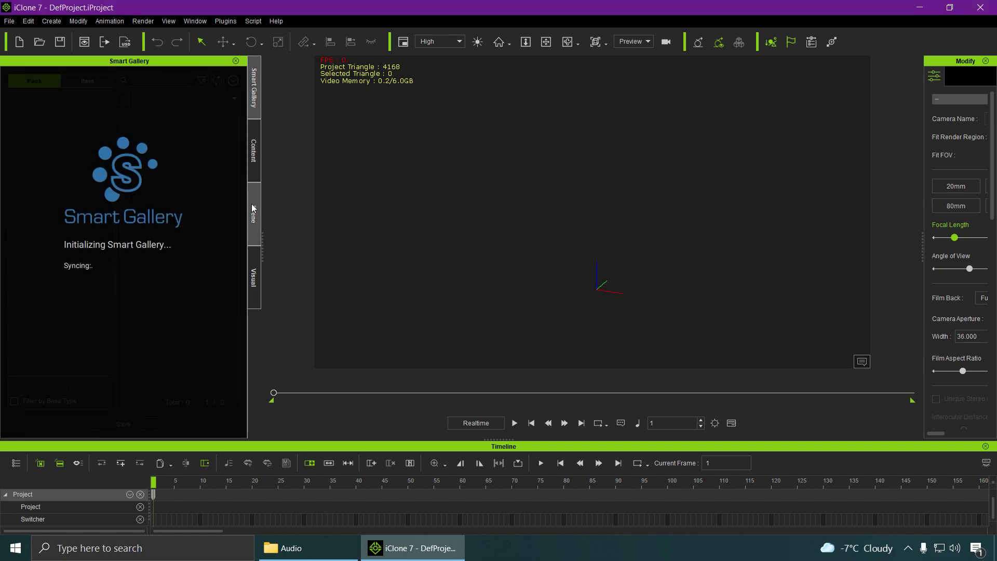
click(255, 186)
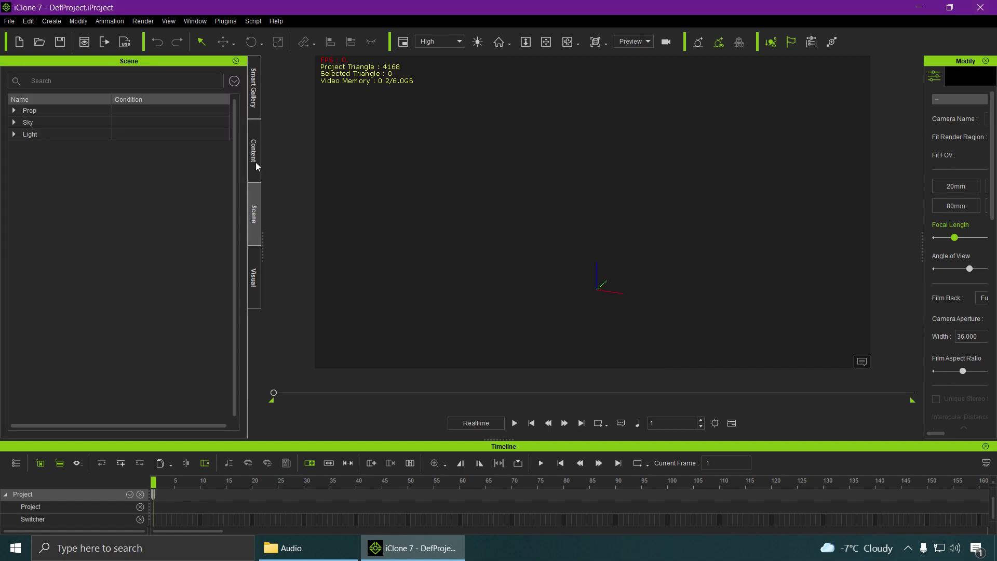
click(255, 151)
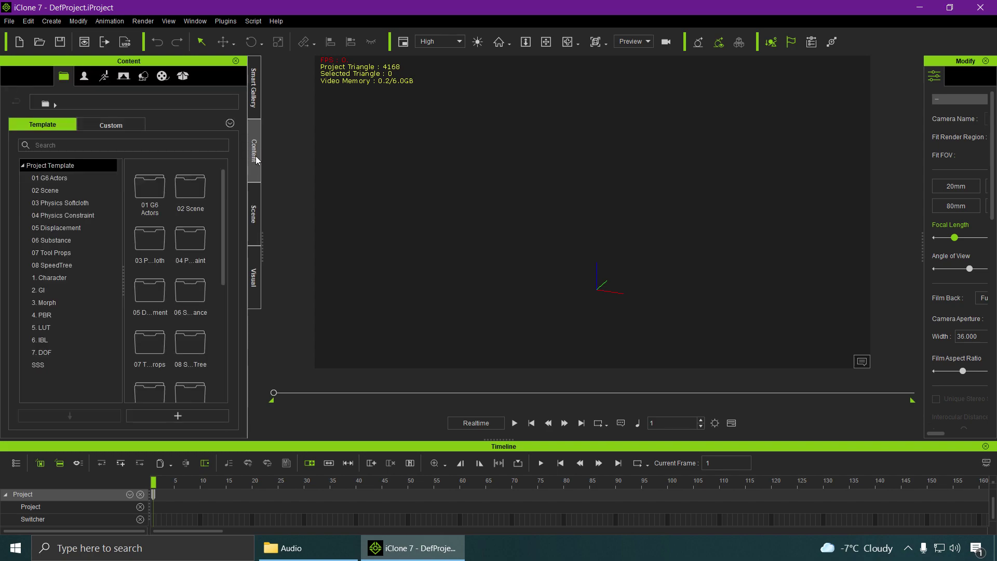
click(183, 77)
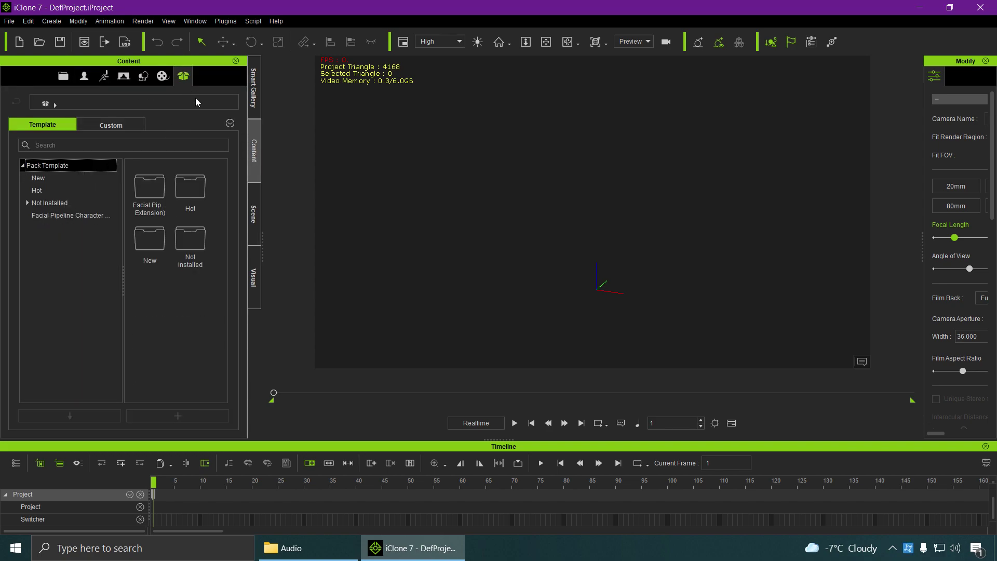
double_click(153, 193)
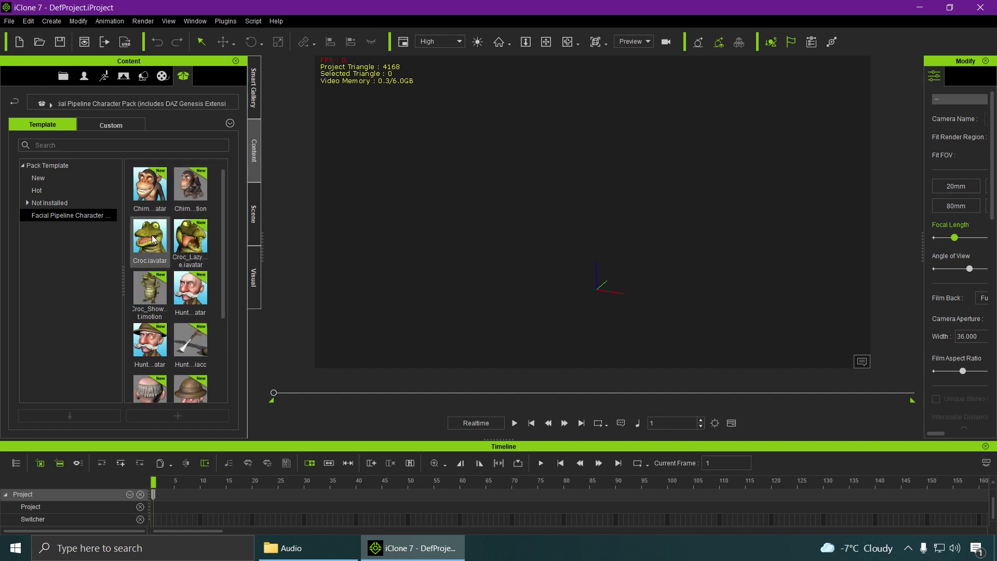
drag(153, 240, 492, 240)
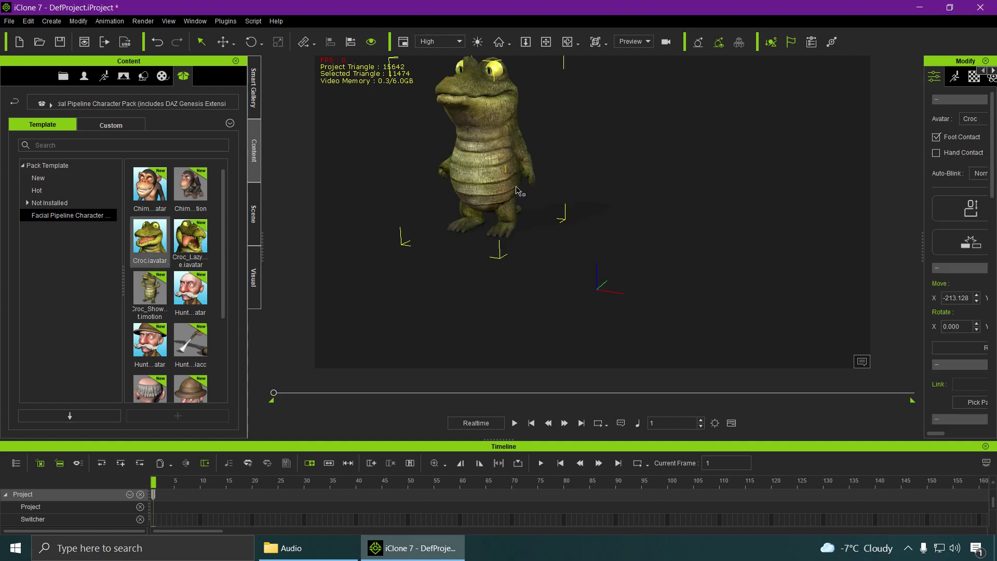
Create a facial script for the Croc avatar from the audio file gator.wav in the Action! Audio folder.
click(546, 42)
drag(507, 158, 660, 234)
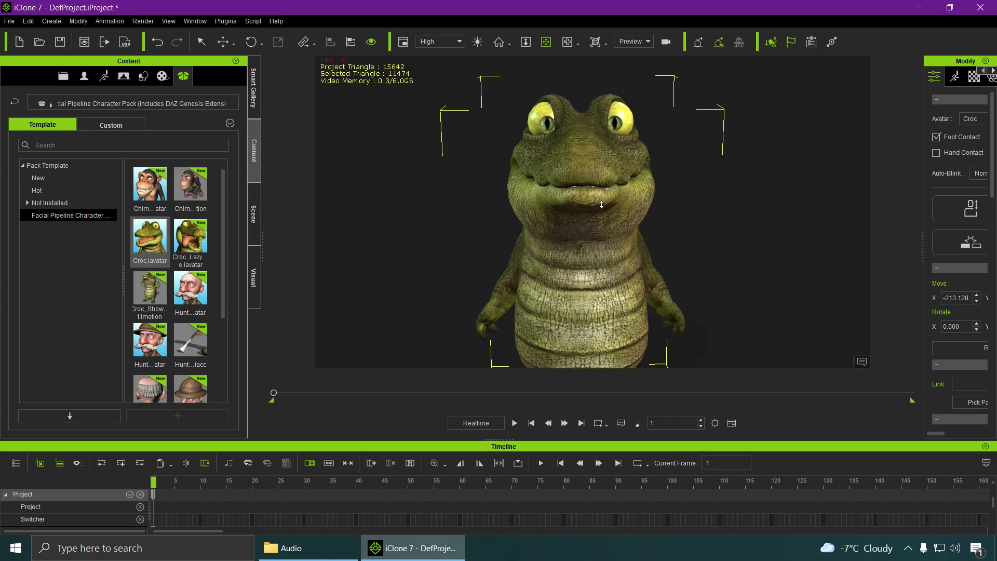
mouse_move(602, 204)
mouse_down()
mouse_move(571, 164)
mouse_move(583, 219)
mouse_move(555, 218)
mouse_move(595, 221)
mouse_up()
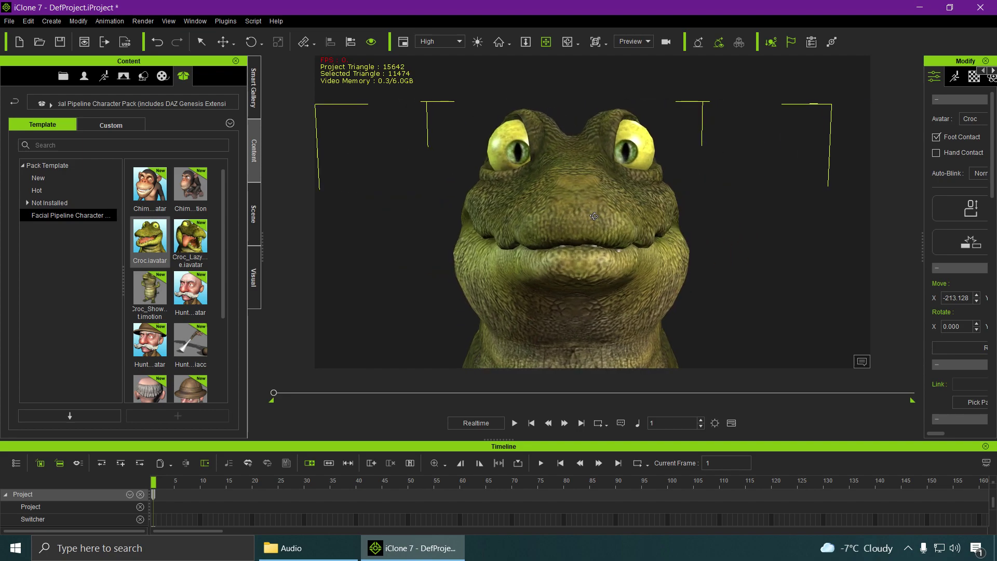
click(110, 22)
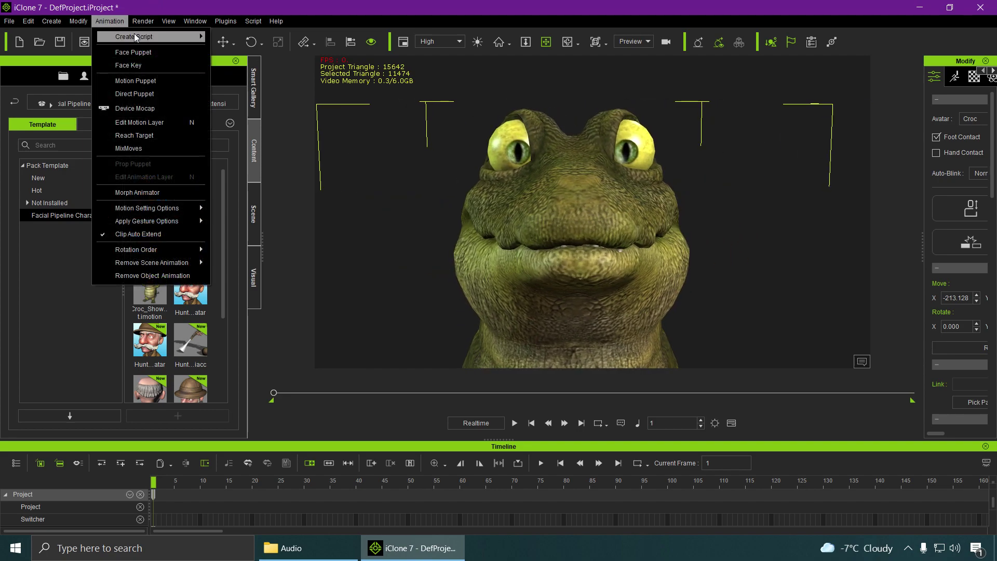
mouse_move(158, 34)
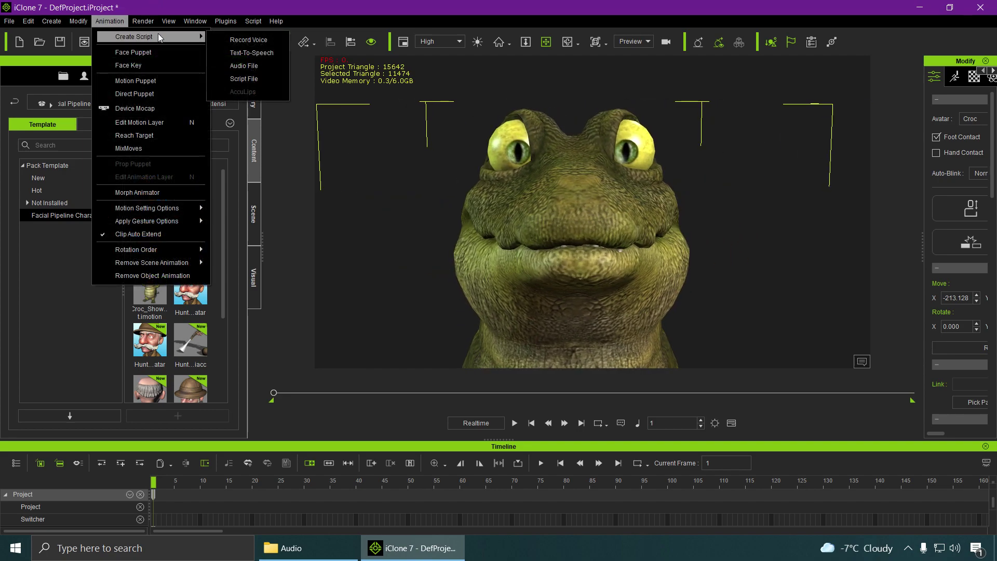
click(257, 64)
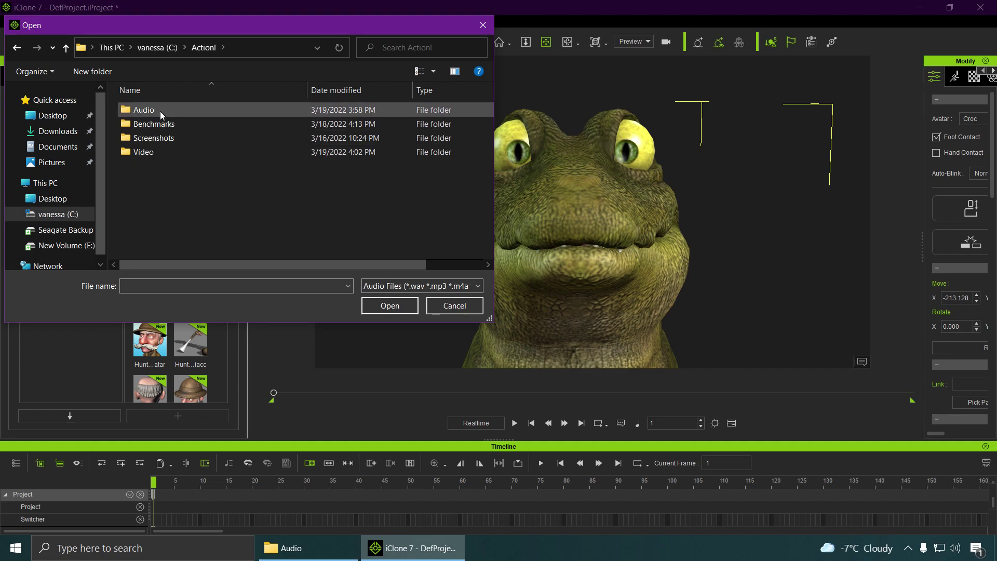
double_click(160, 112)
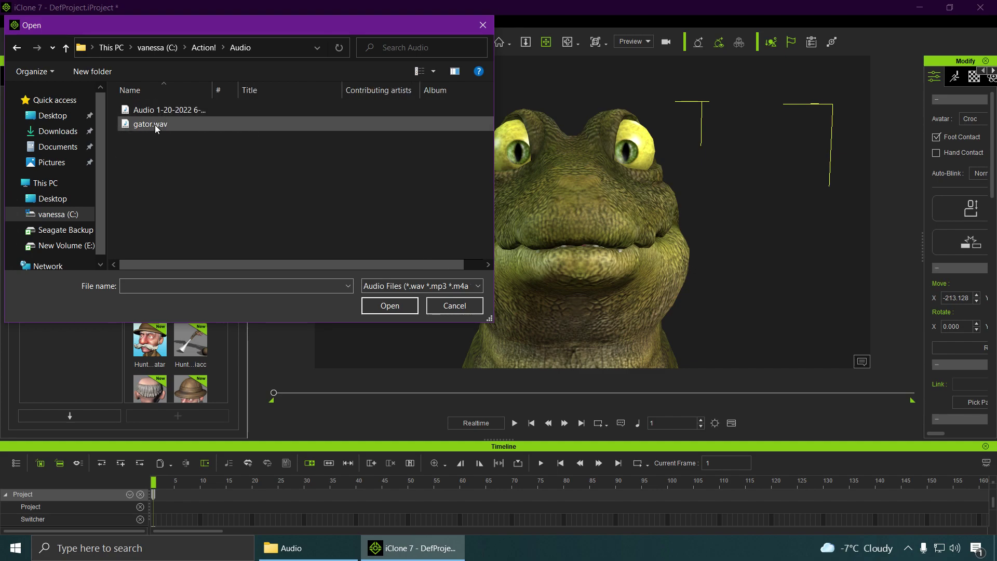
click(154, 125)
click(388, 308)
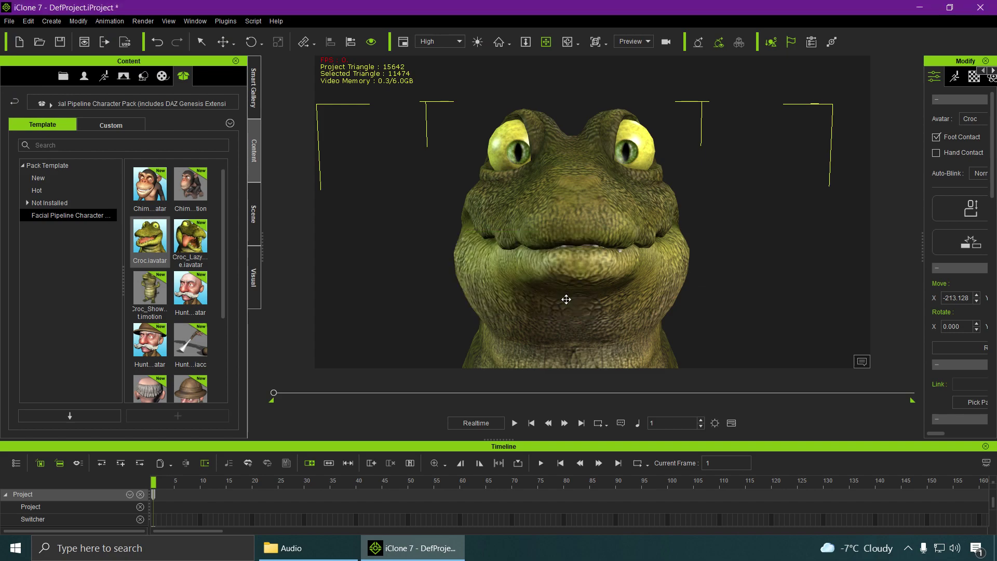
Play back the Croc's lip-sync animation, pause it and scrub through the following frames.
click(515, 423)
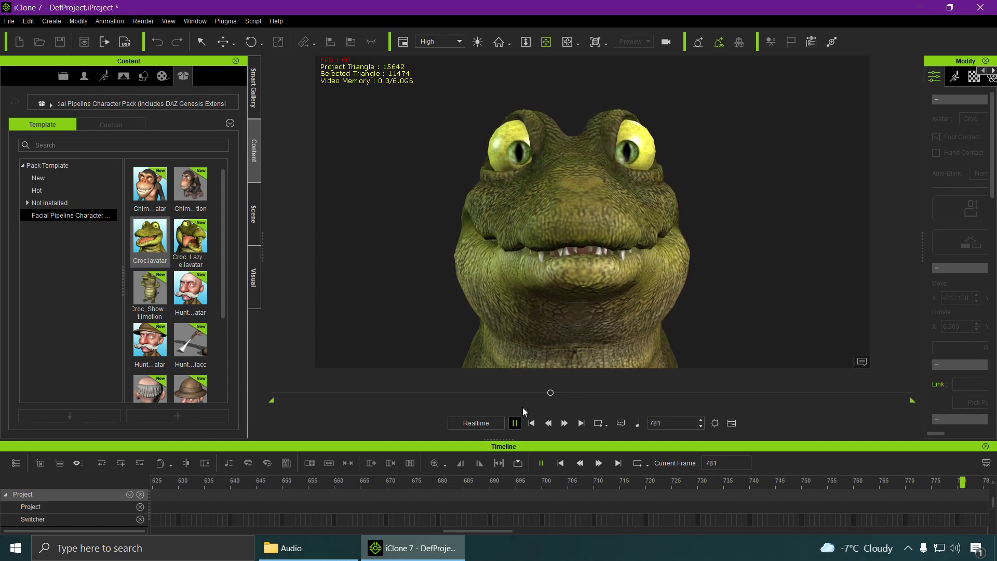
click(514, 423)
drag(552, 397, 843, 396)
click(558, 394)
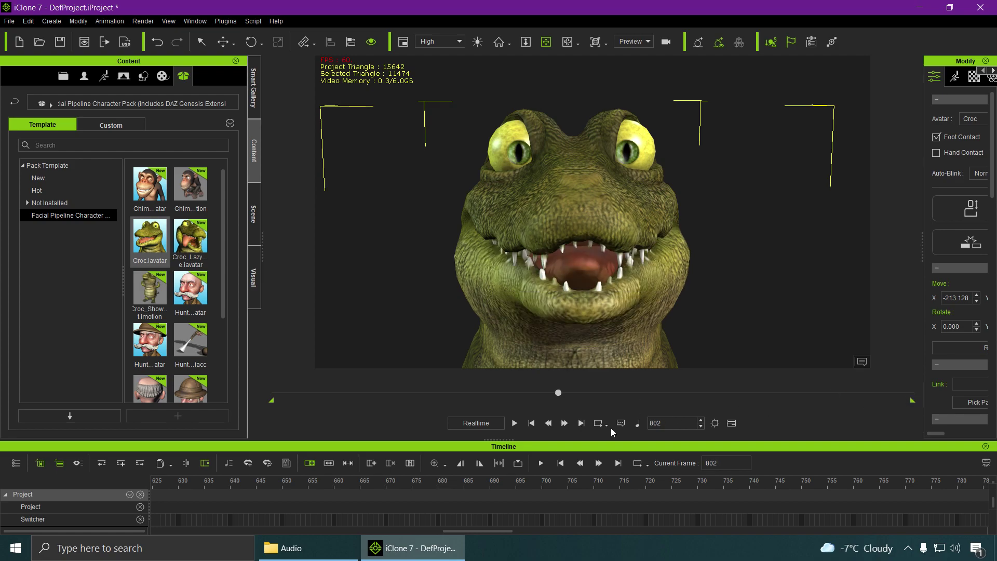
Check the total frame count in the project settings and return the playhead to frame 1.
click(715, 423)
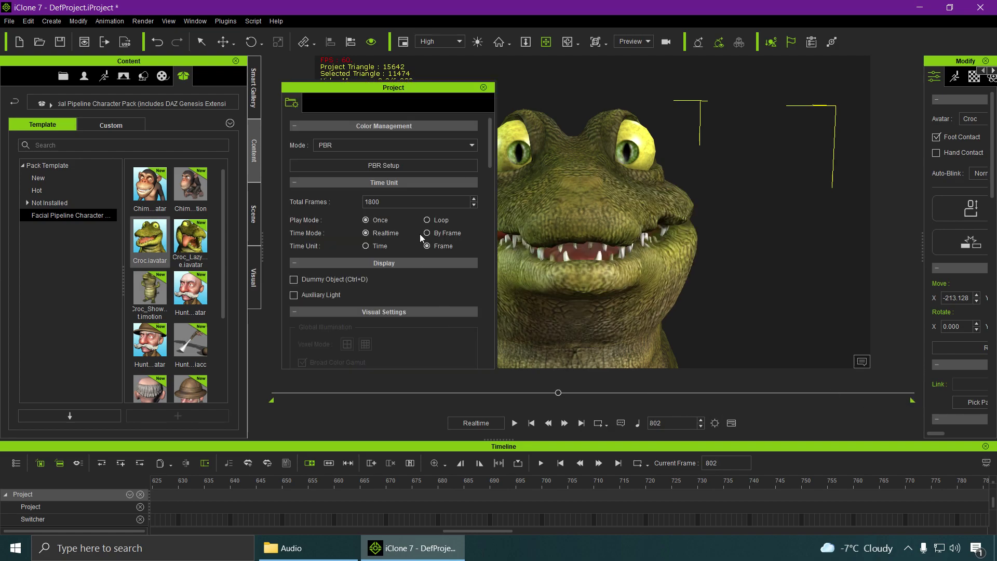
click(377, 202)
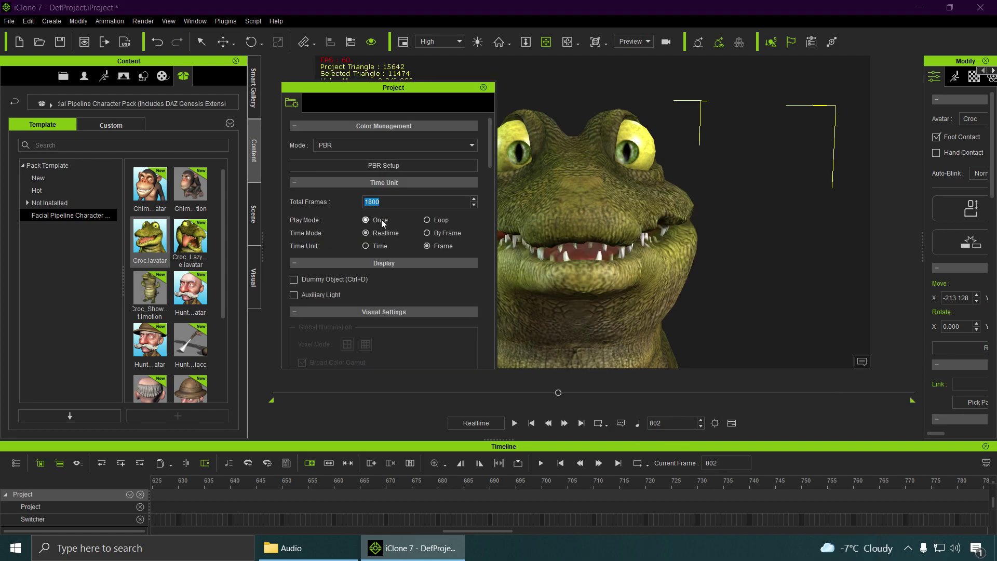
click(484, 88)
drag(559, 393, 274, 393)
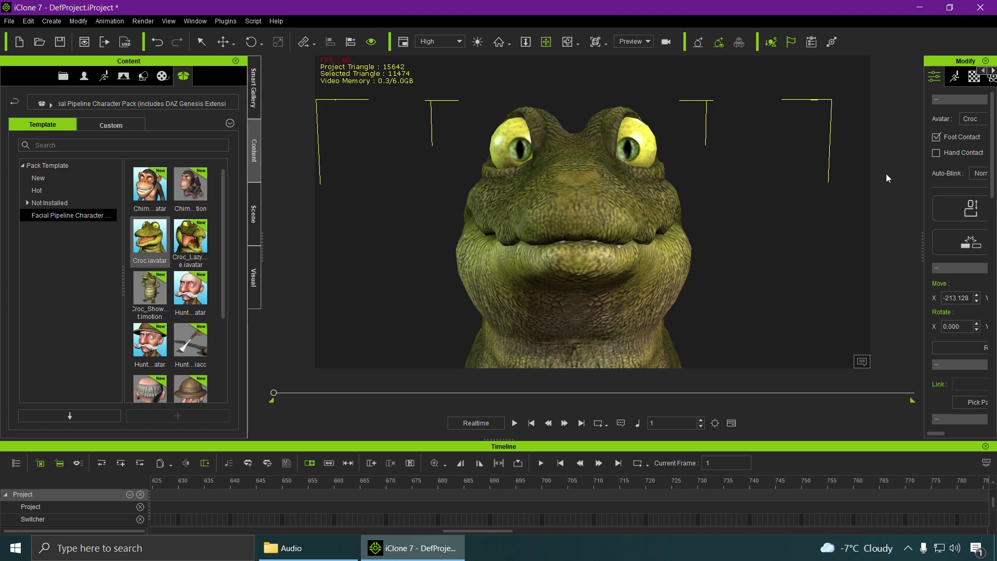
Widen the avatar's modification settings and open Face Puppet for the Croc, dismissing the expression data notice.
drag(923, 244, 756, 244)
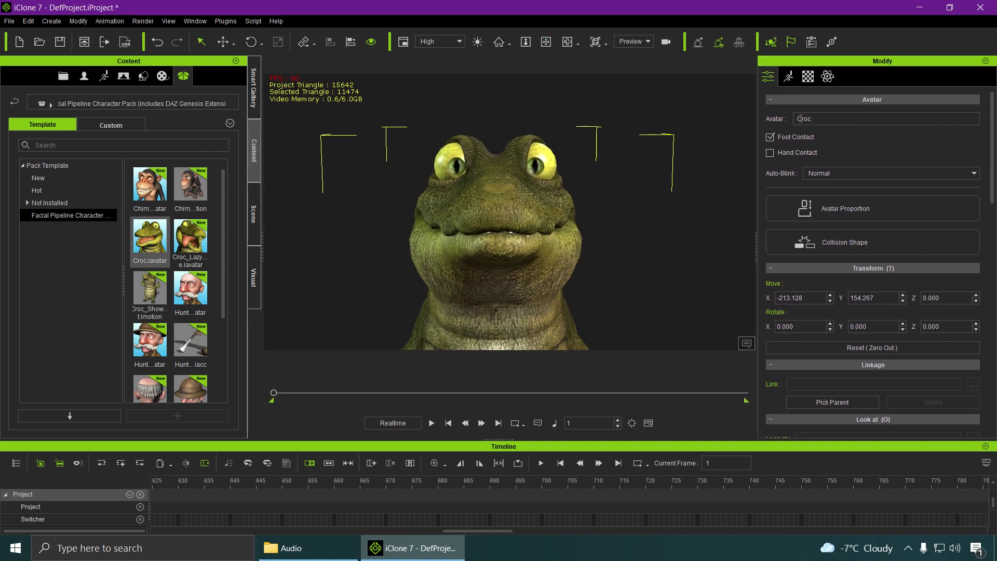
click(790, 78)
scroll(810, 320, up, 2)
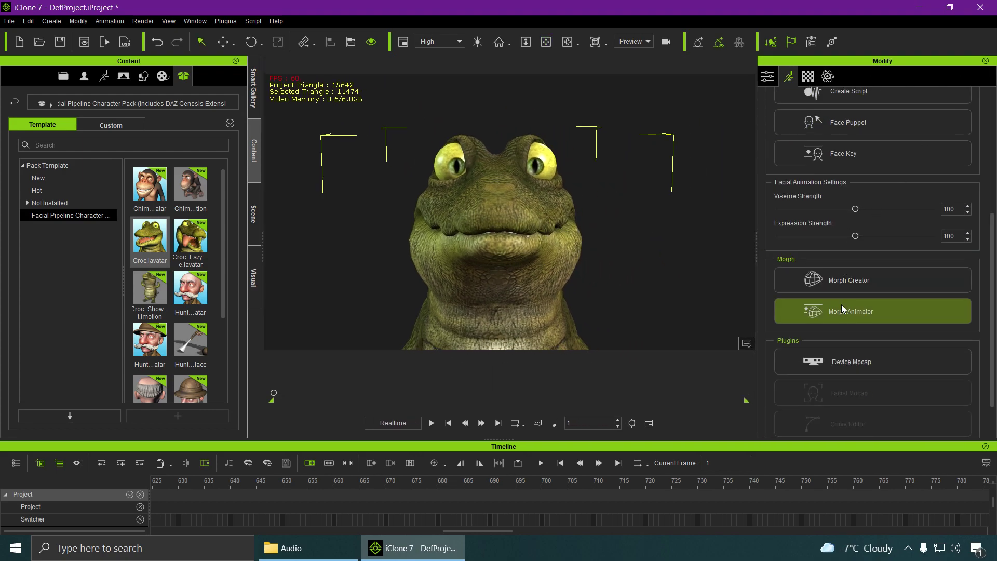
click(845, 250)
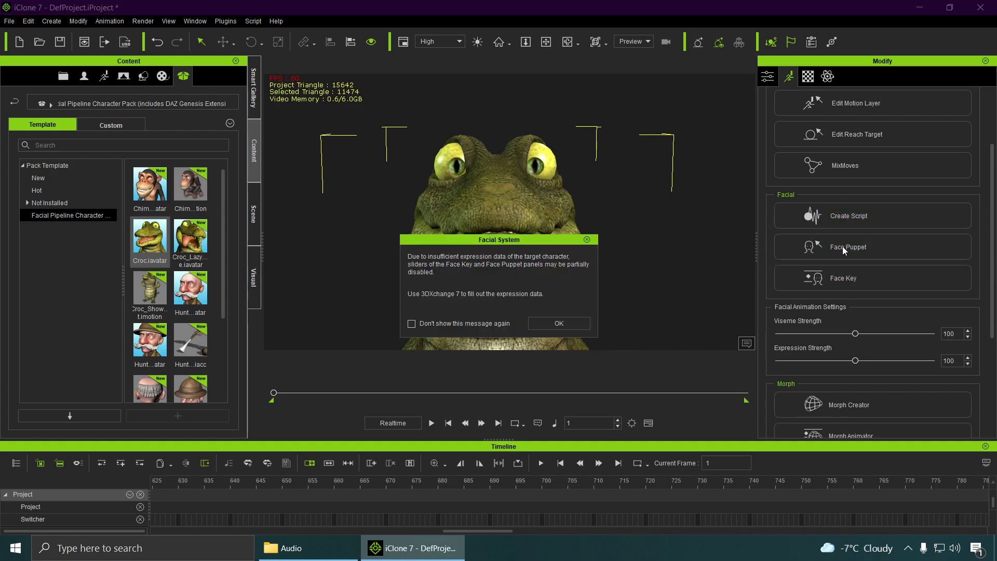
click(559, 323)
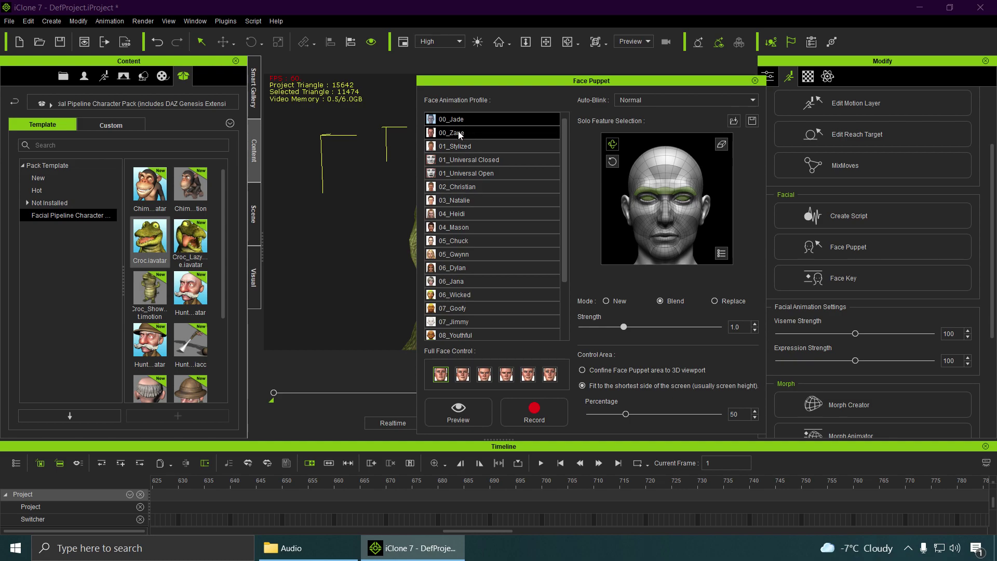
Try several face animation profiles, including 01_Universal Open, 04_Heidi and 01_Stylized, and settle on 00_Jade.
click(462, 175)
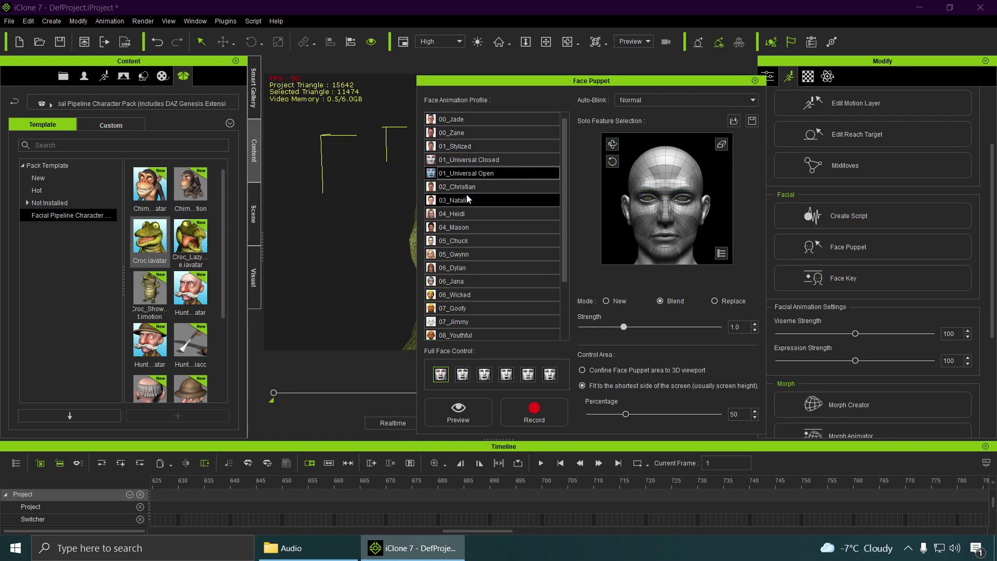
click(458, 213)
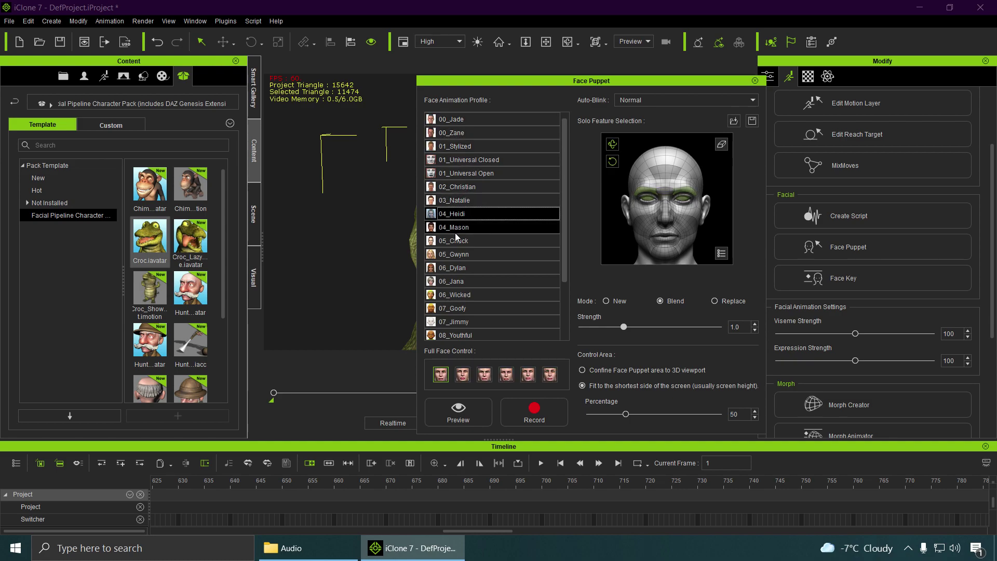
click(457, 146)
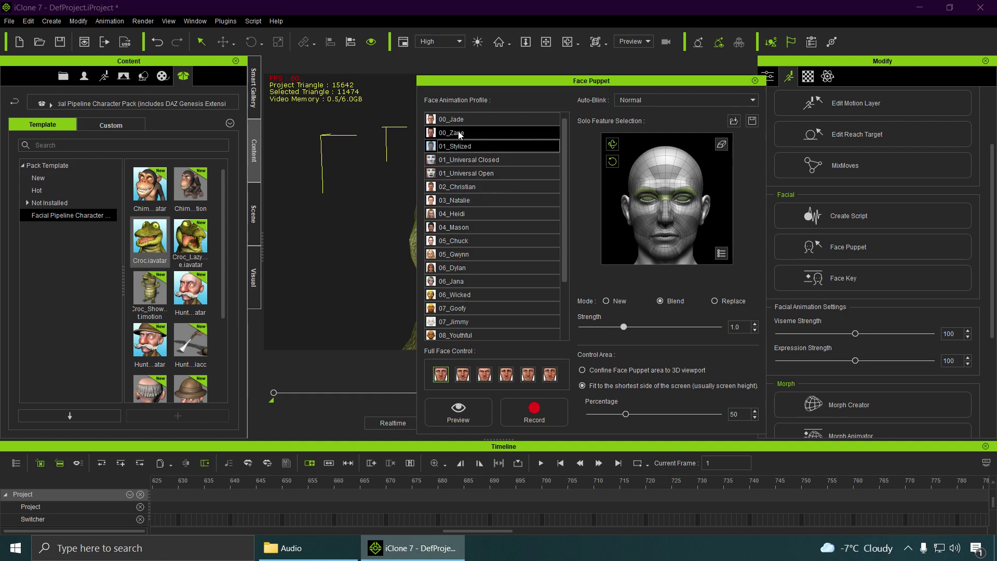
click(460, 134)
click(457, 120)
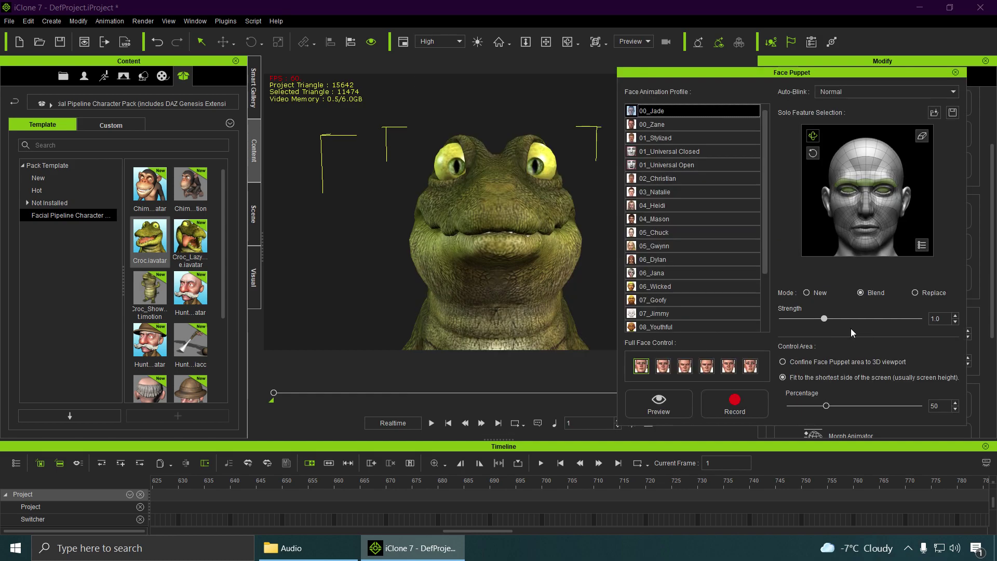
Set the Face Puppet strength to 1.2 and preview the 00_Jade profile on the Croc's face.
click(836, 317)
click(661, 404)
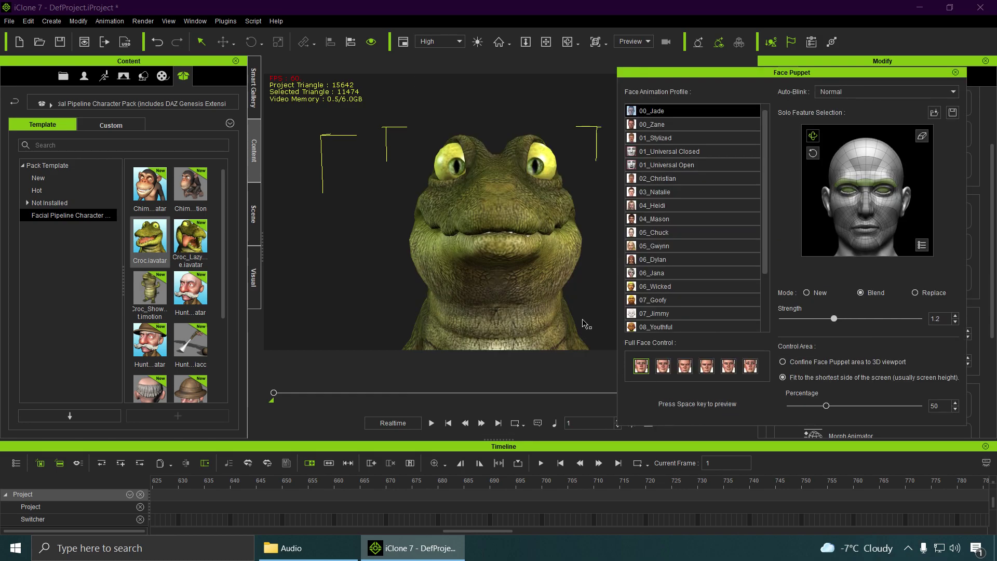
key(space)
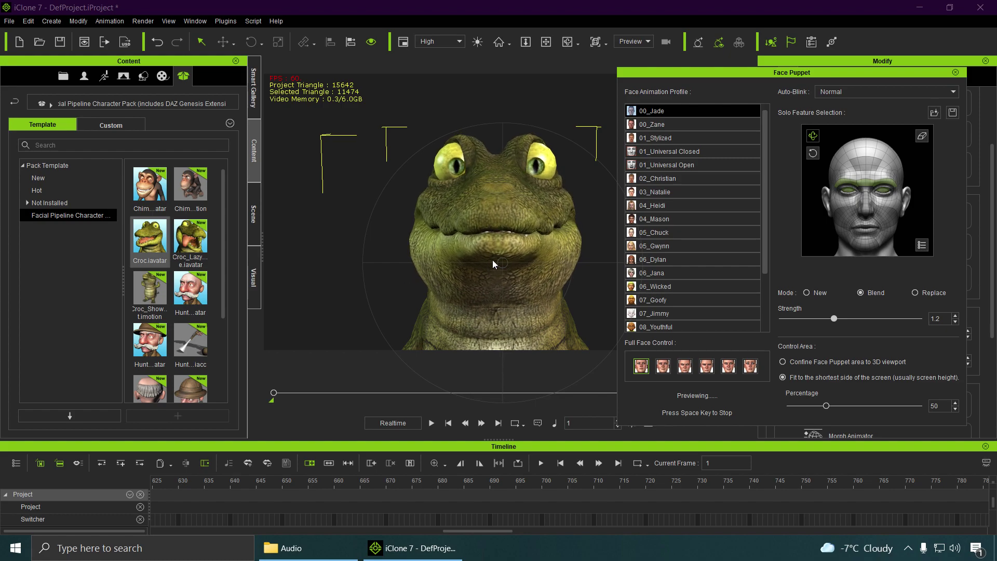
key(space)
Choose the 06_Jana face animation profile and preview its puppeteering on the Croc.
click(665, 235)
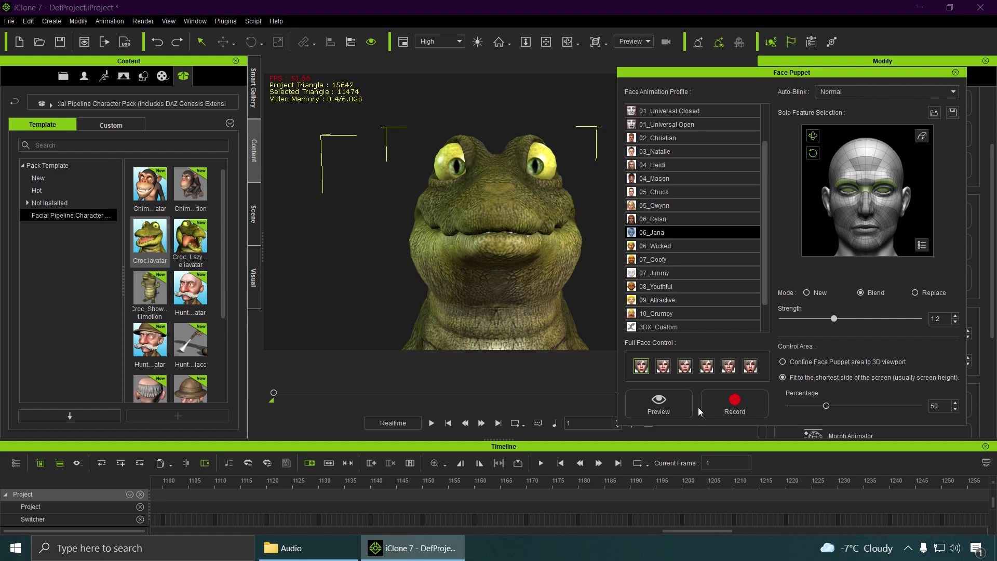
click(658, 406)
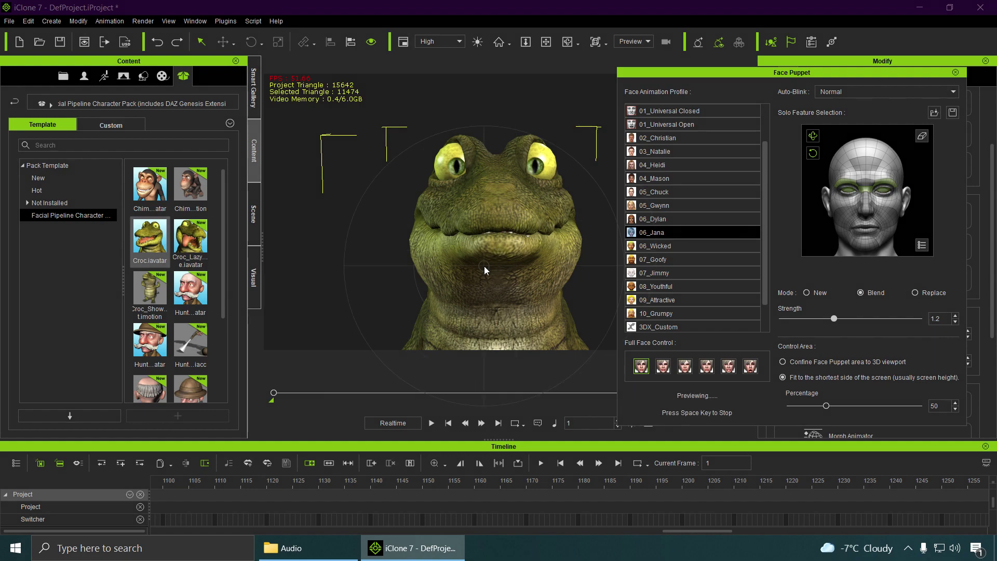
key(space)
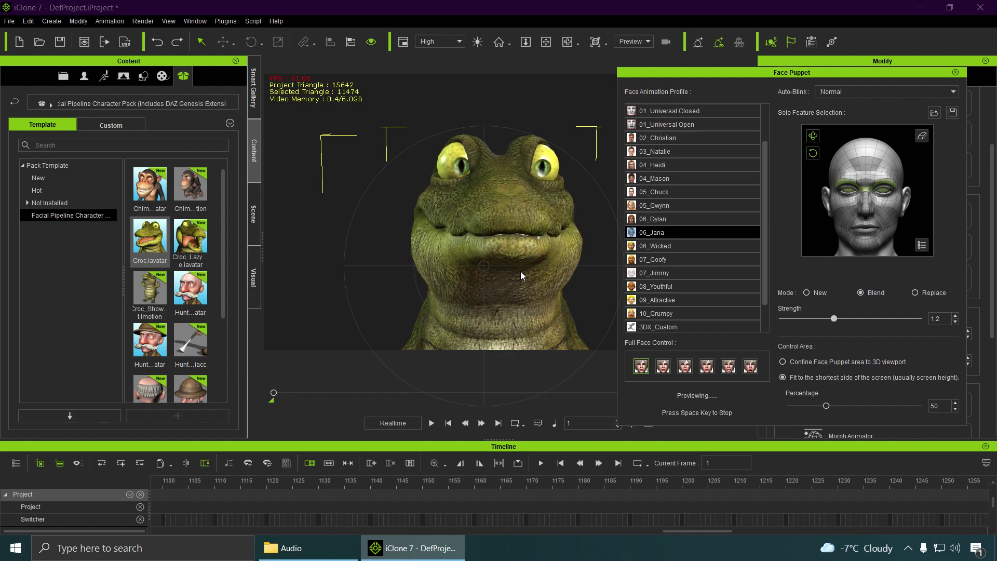
key(space)
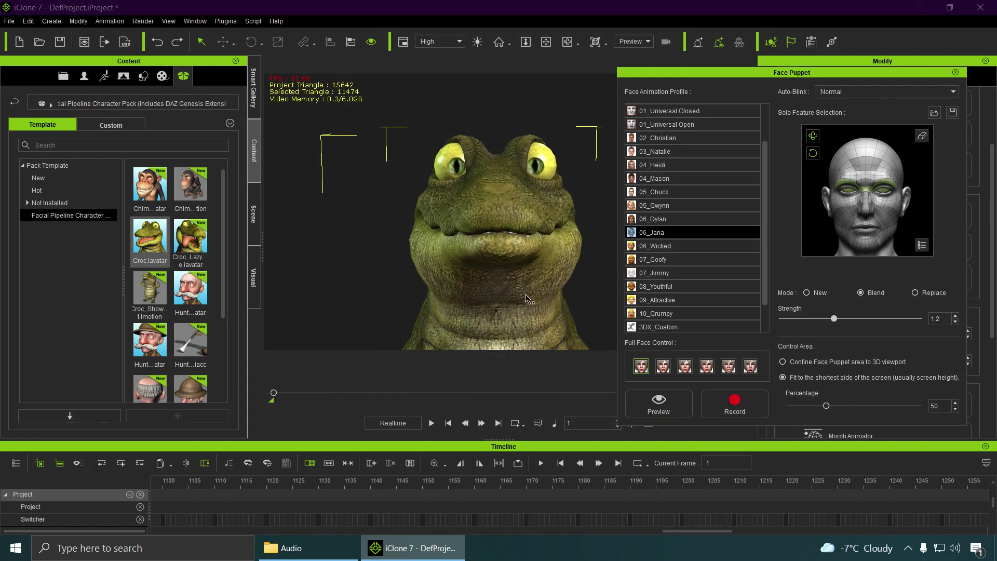
Record a Face Puppet performance over the Croc's lip-sync from frame 1, using Blend mode.
click(742, 408)
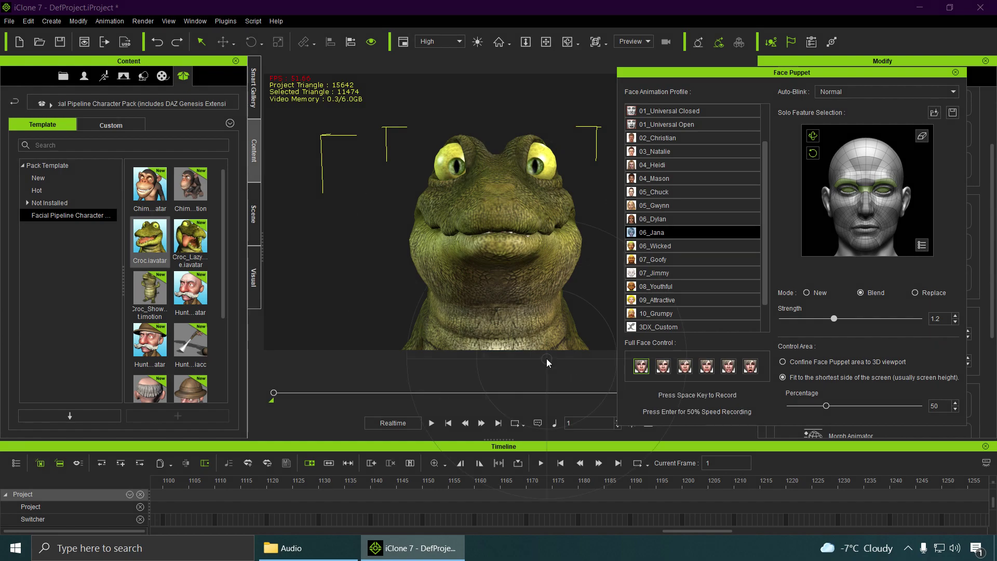
key(space)
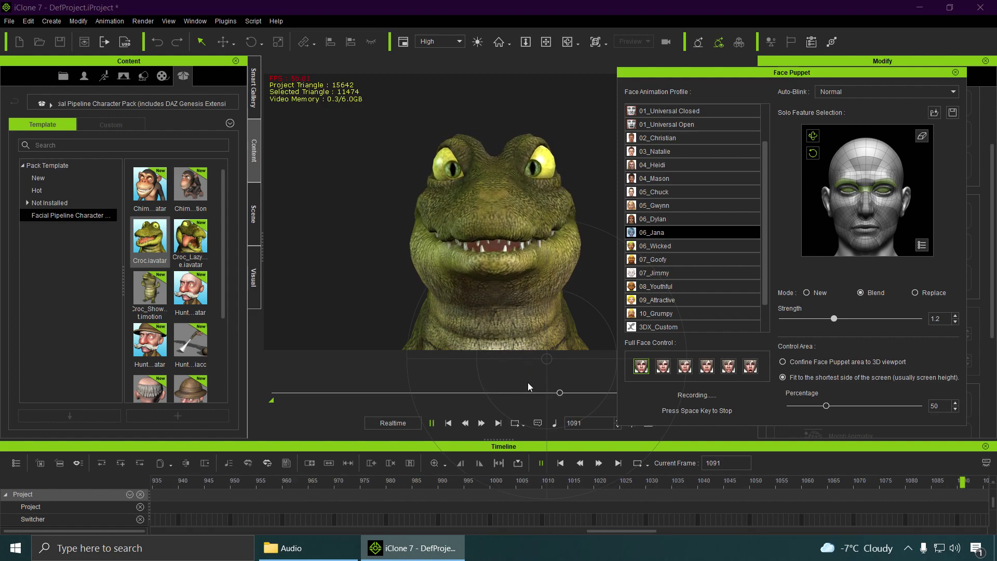
key(space)
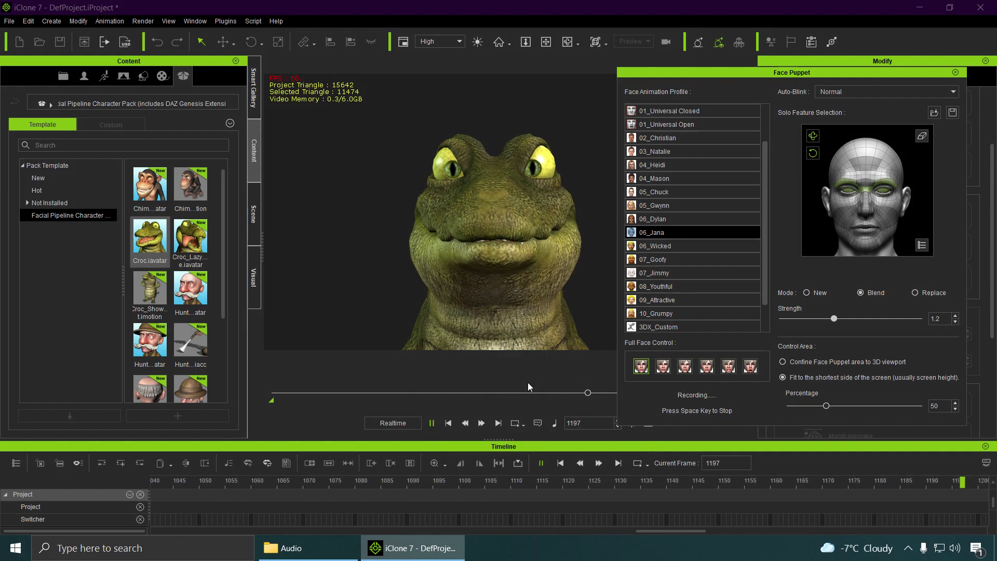
Close the Face Puppet and open the Renderosity collection of 2D background stage templates.
click(955, 73)
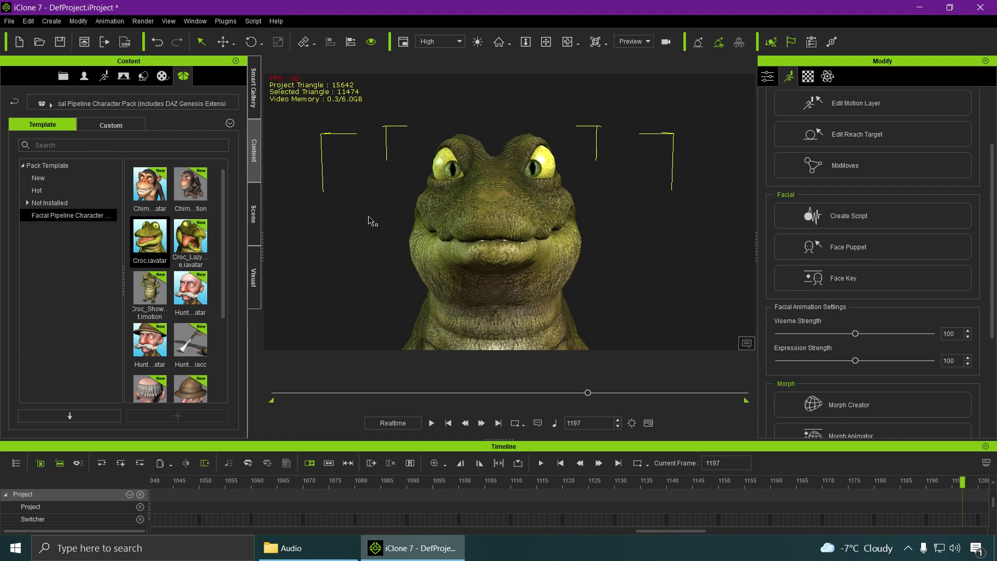
click(128, 77)
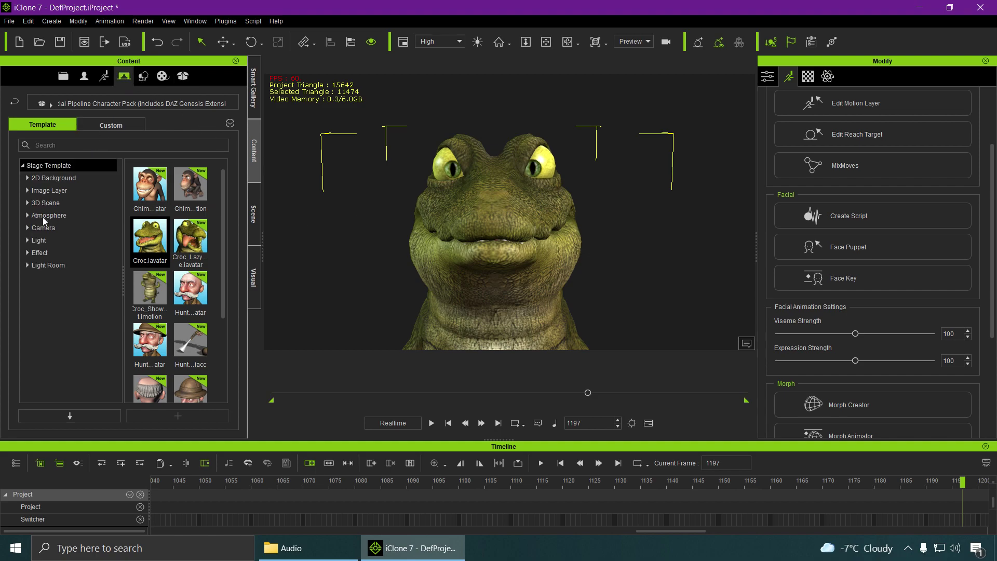
click(27, 178)
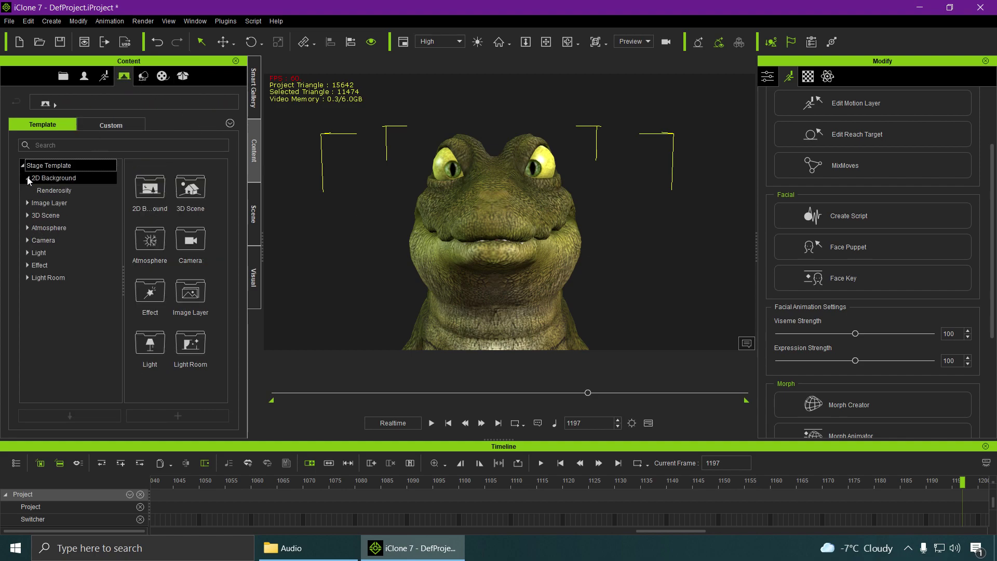
click(54, 190)
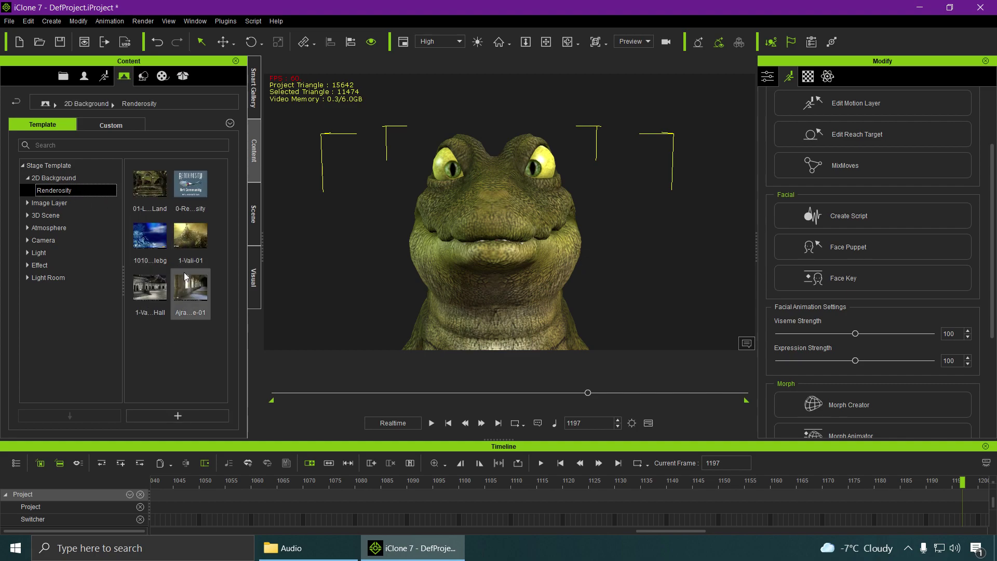
View the Renderosity background images in their File Explorer folder and return to iClone 7.
right_click(172, 353)
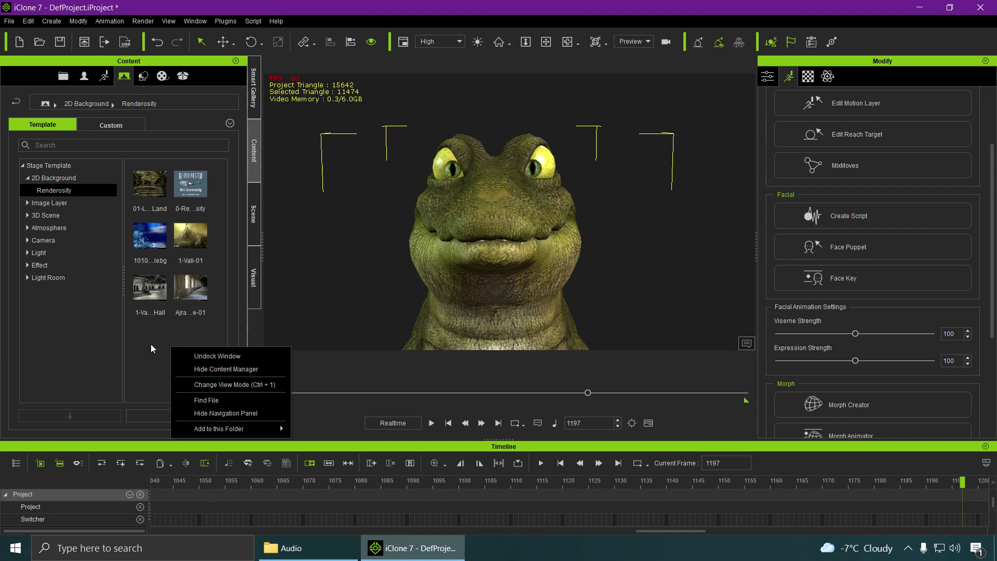
click(141, 340)
right_click(156, 348)
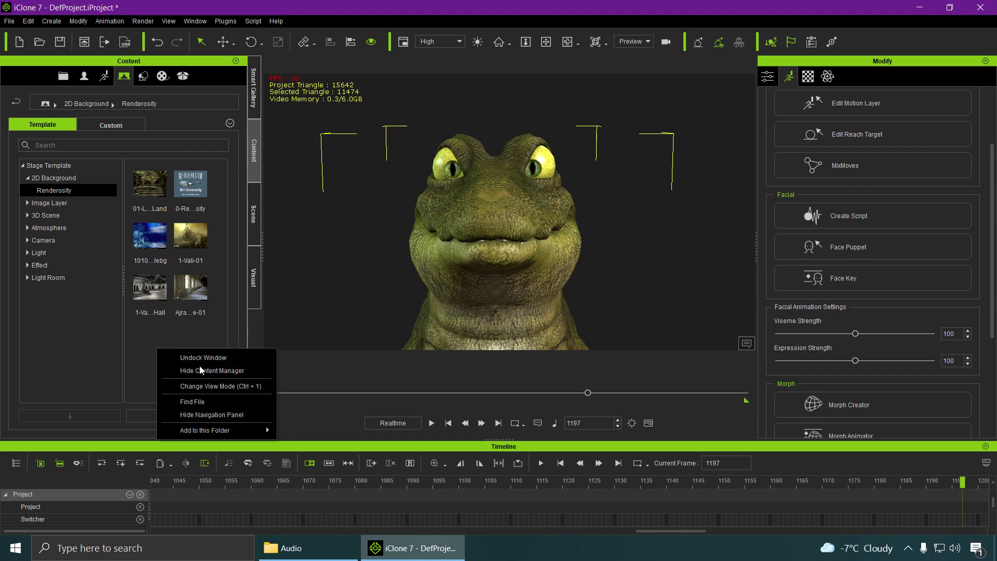
click(207, 401)
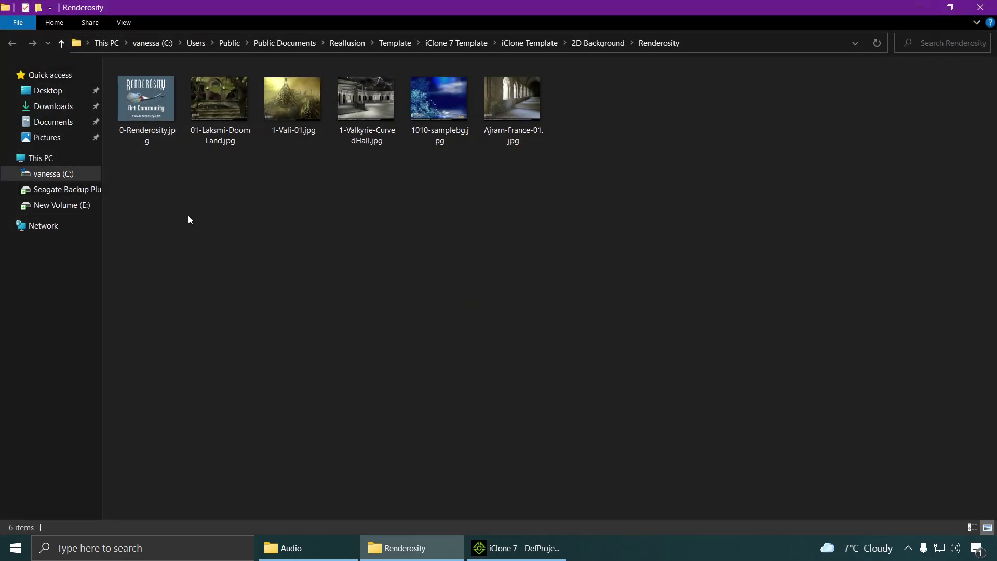
click(512, 547)
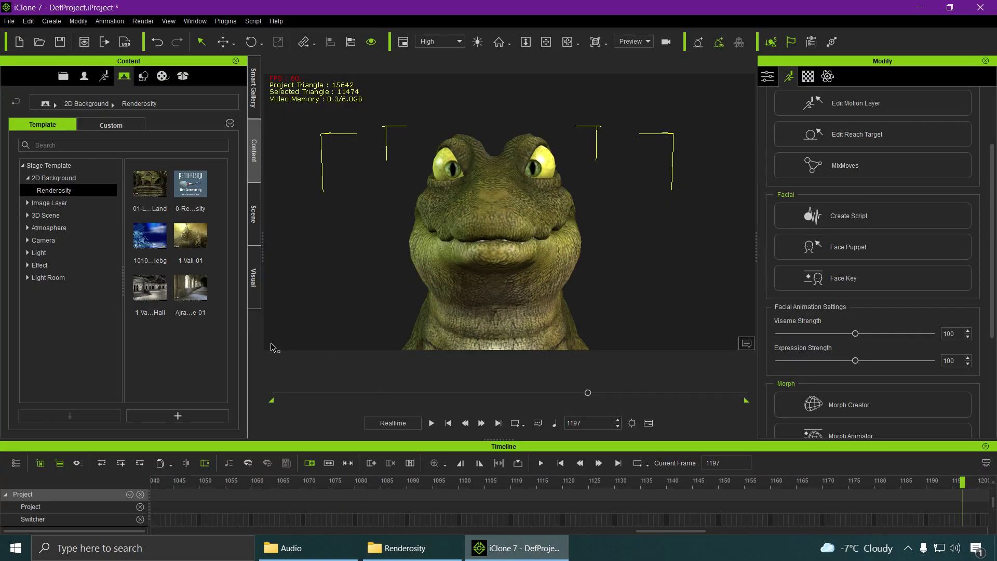
Try several Renderosity backgrounds behind the Croc, including 0-Renderosity, 1010-samplebg, 1-Vali-01 and Ajrarn-France-01, and settle on 1-Valkyrie-CurvedHall.
drag(155, 192, 315, 224)
drag(191, 202, 319, 224)
drag(192, 192, 372, 229)
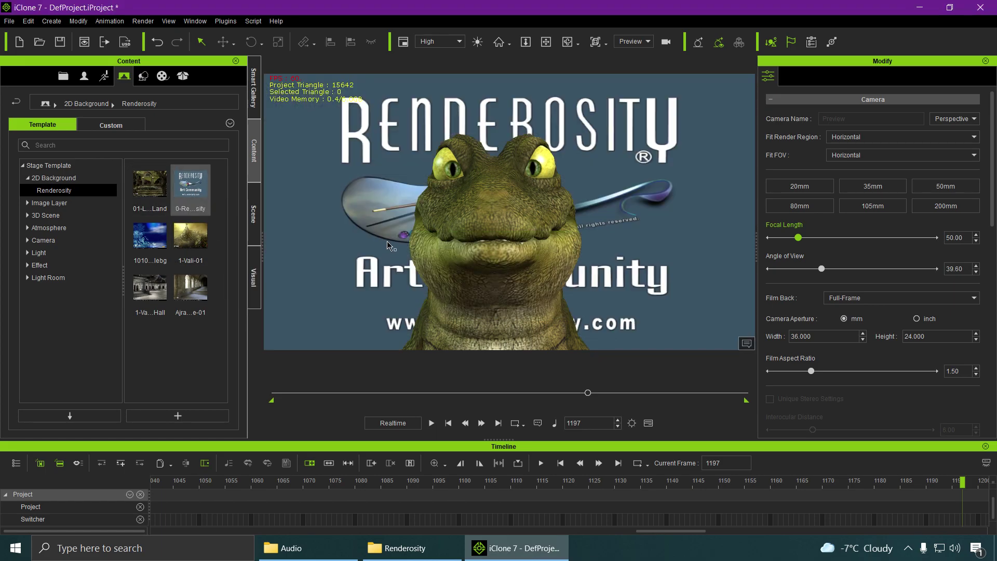
drag(150, 236, 356, 252)
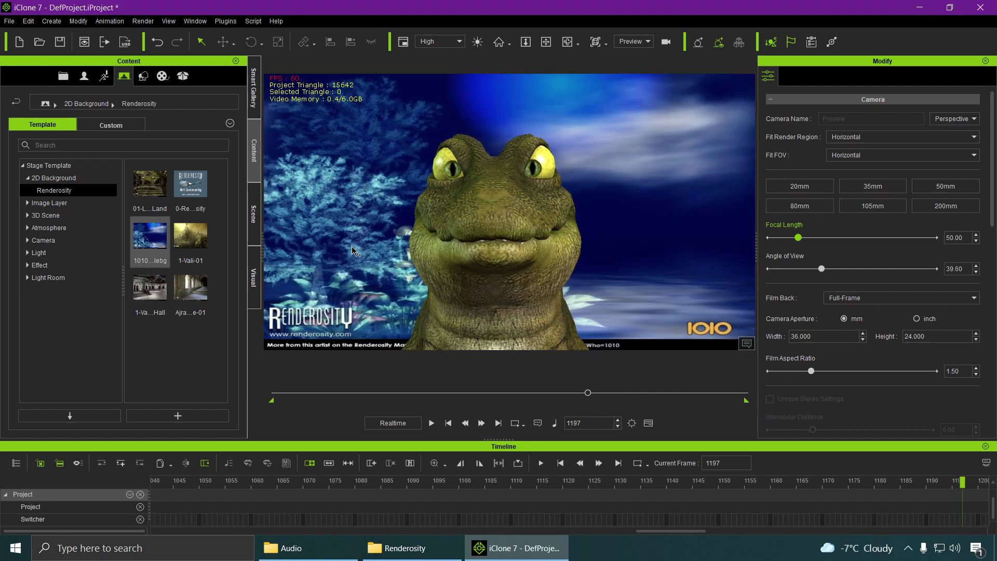
drag(196, 244, 395, 257)
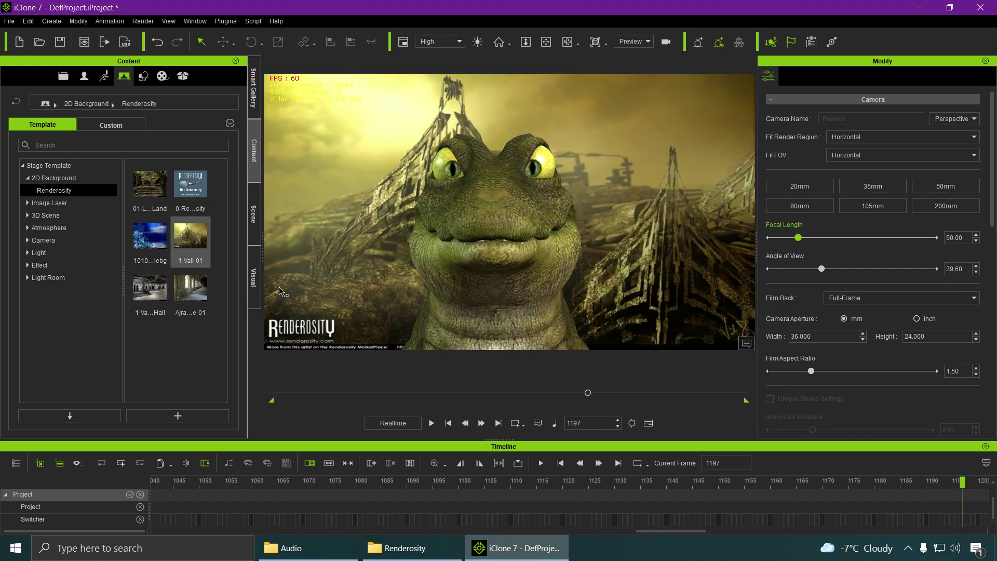
drag(190, 287, 391, 276)
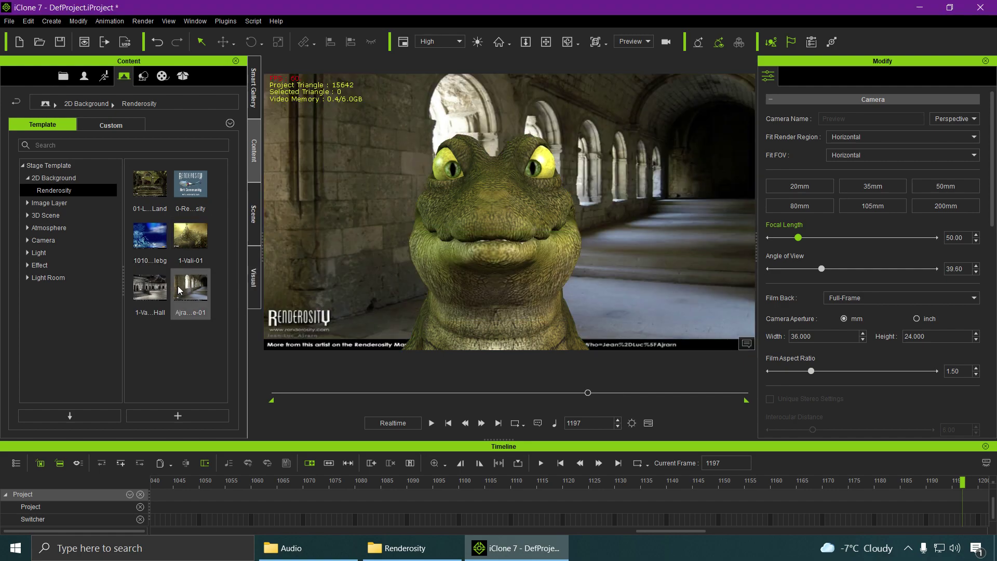
drag(190, 236, 412, 256)
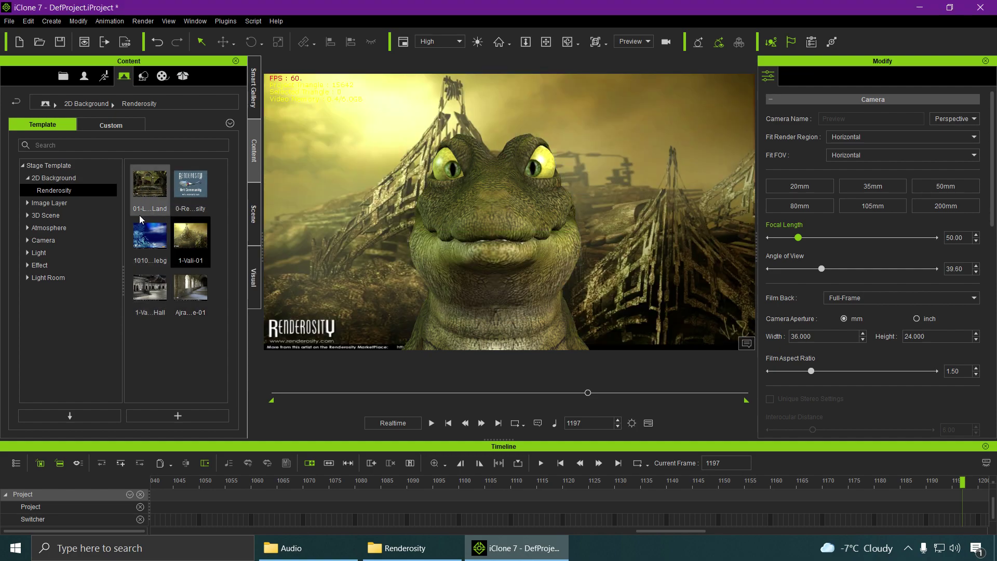
drag(149, 290, 363, 259)
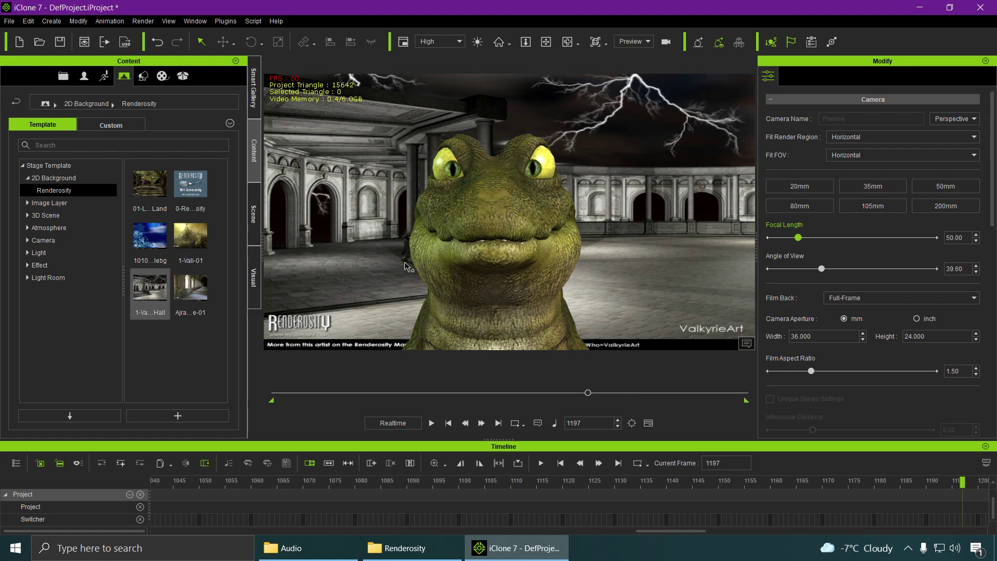
Play the Croc's animation from frame 1 to preview it against the new background.
key(F10)
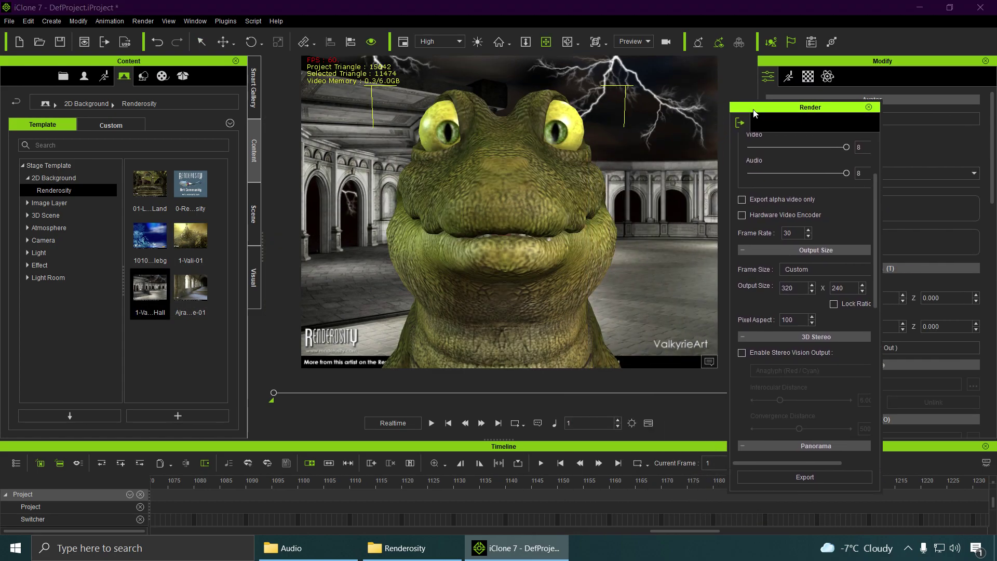
click(431, 424)
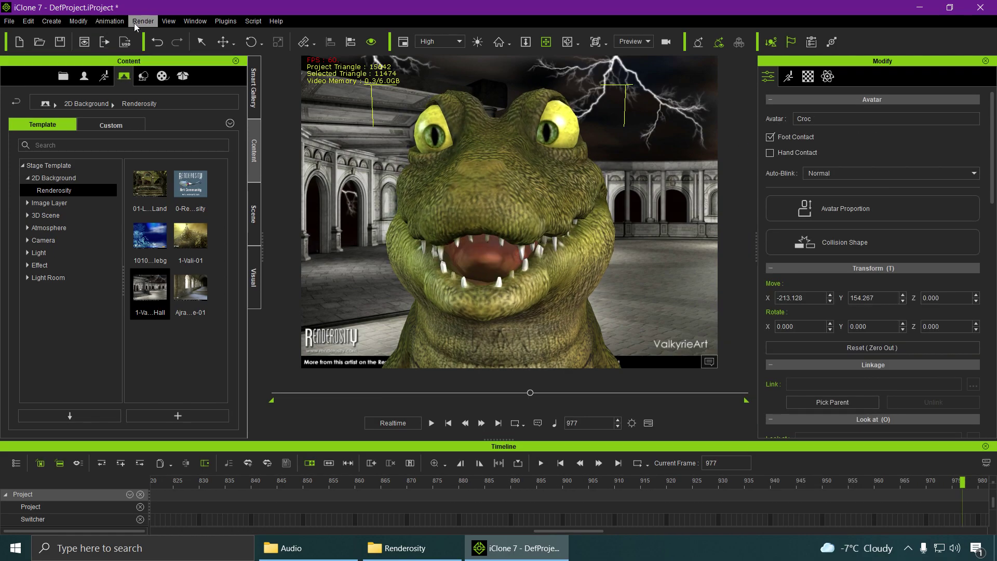
Open the video render settings and keep Final Render quality with the export range set to All.
click(136, 22)
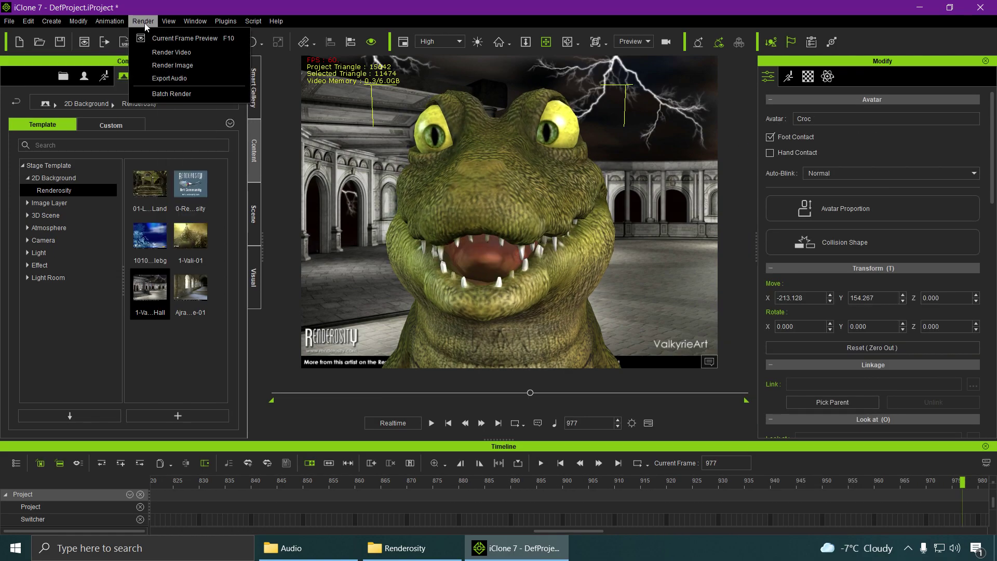
click(169, 52)
scroll(876, 306, down, 3)
scroll(879, 337, down, 5)
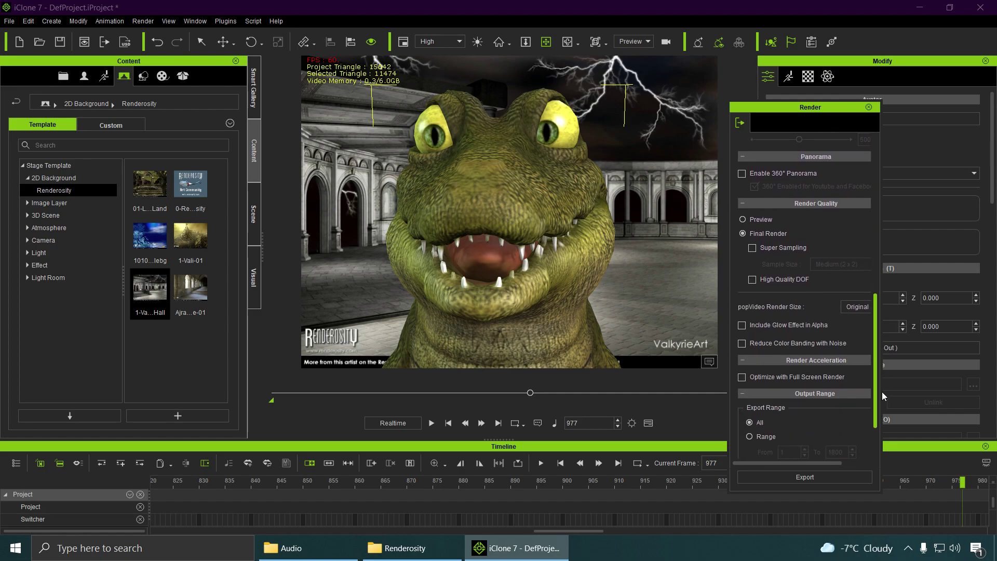
drag(807, 111, 660, 67)
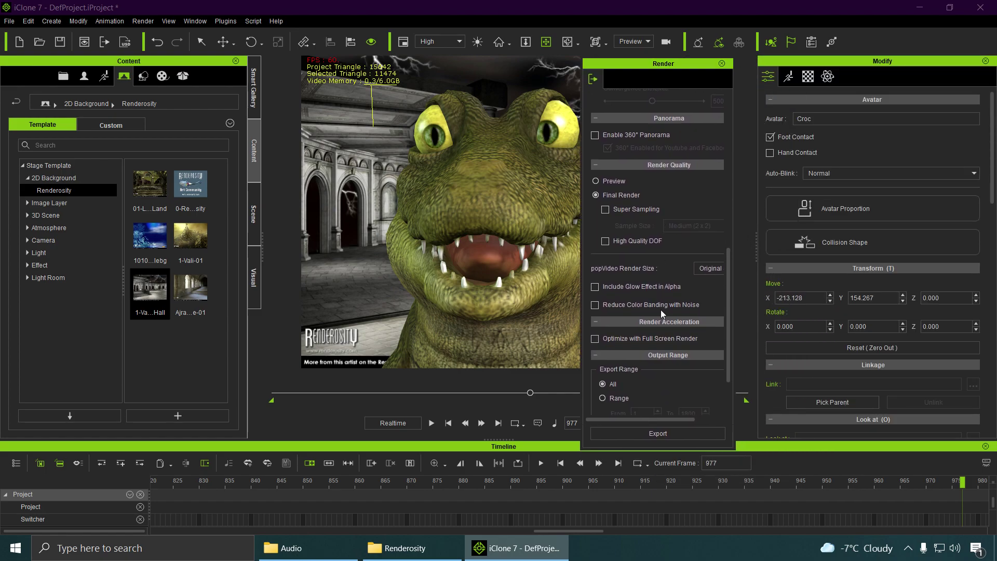
scroll(673, 387, down, 2)
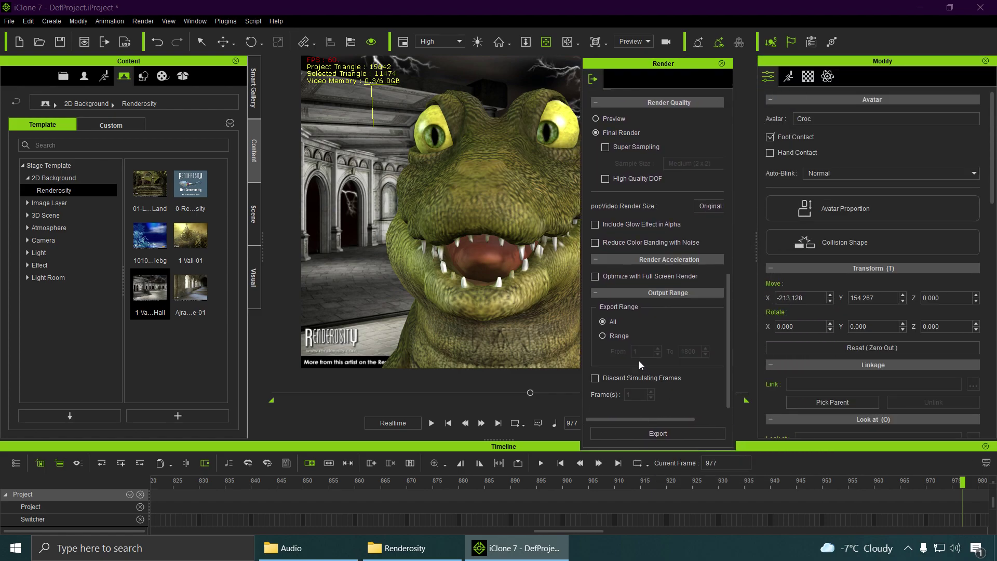
click(616, 335)
click(601, 322)
Export the animation as an MP4 video named gator2 in the desktop AUDIO folder.
click(666, 438)
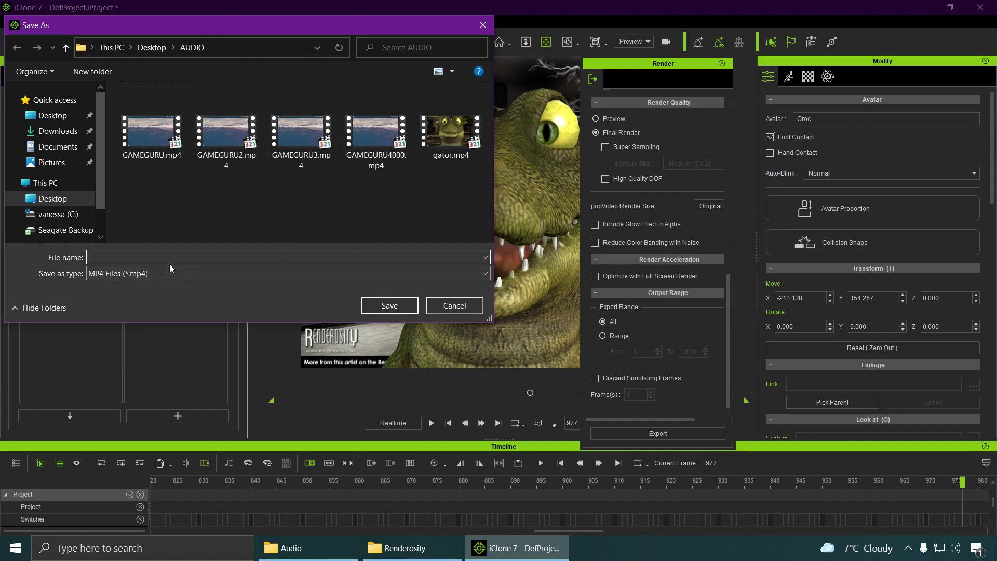
text(gator2)
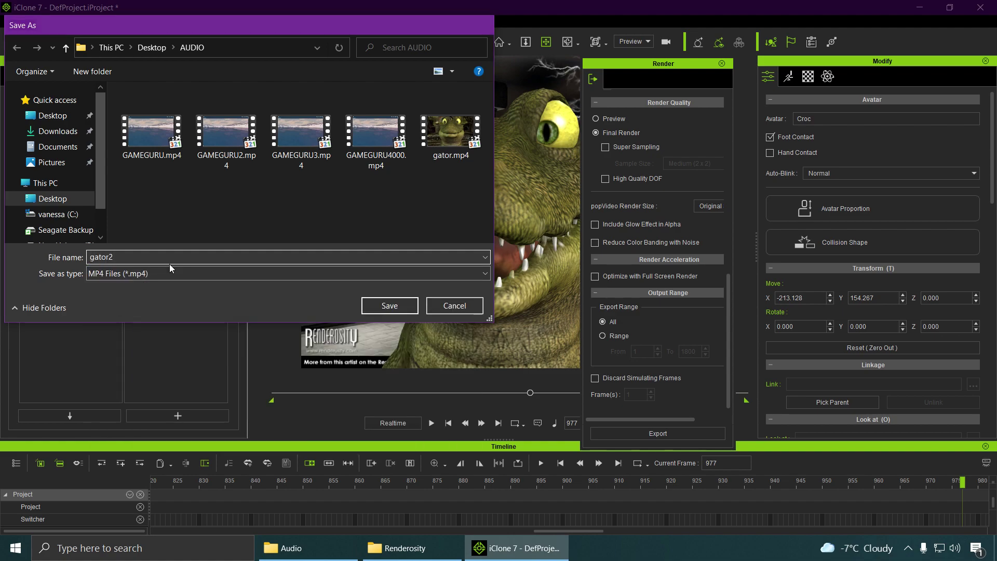
key(Return)
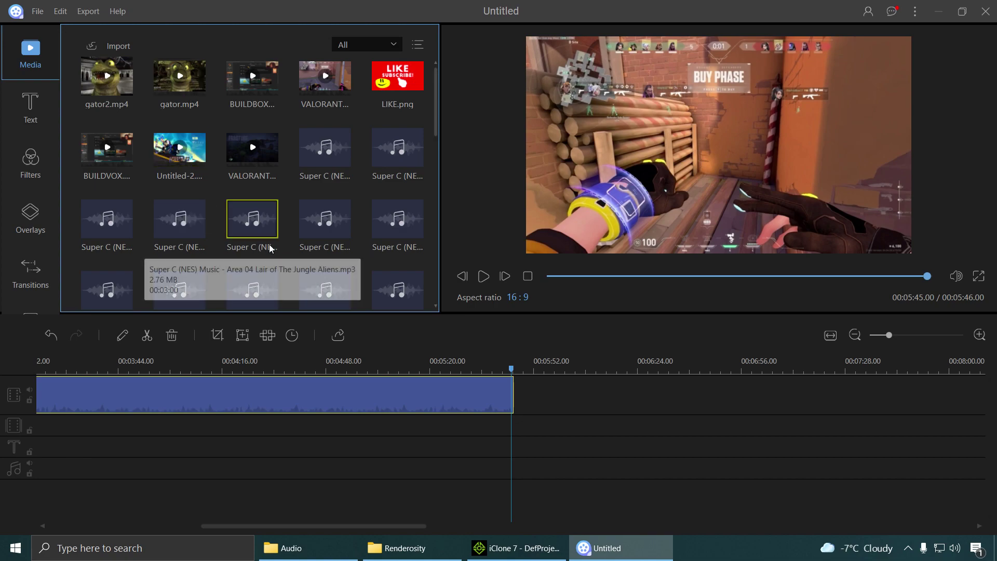
In the video editor, place gator2.mp4 on the overlay track at the start of the VALORANT clip and preview it.
click(122, 89)
drag(123, 90, 37, 422)
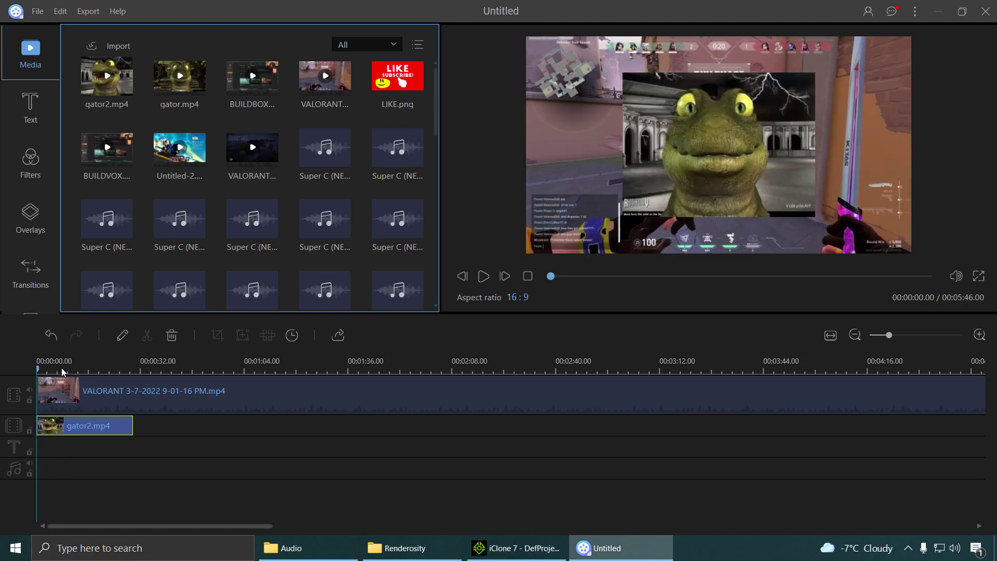
click(485, 279)
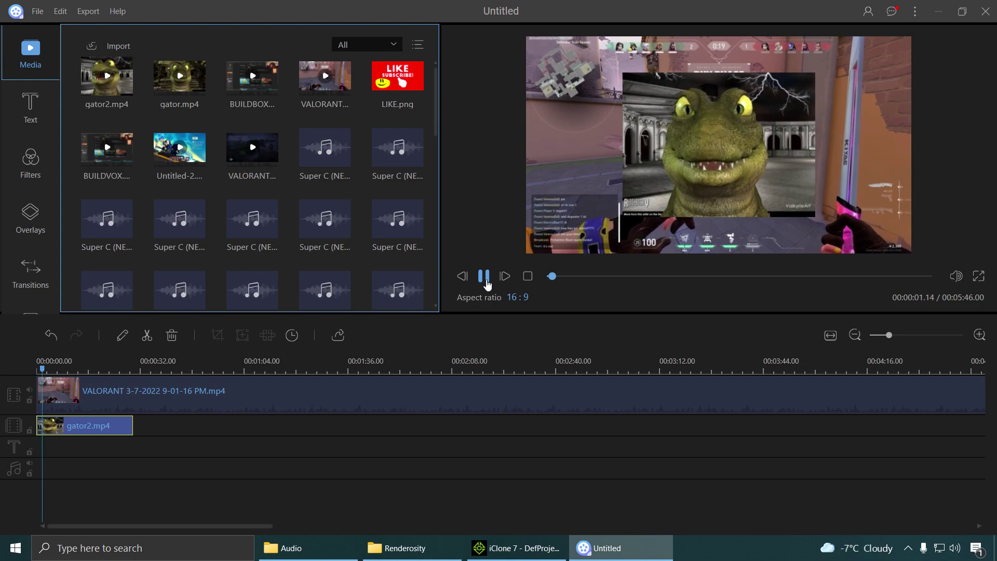
key(space)
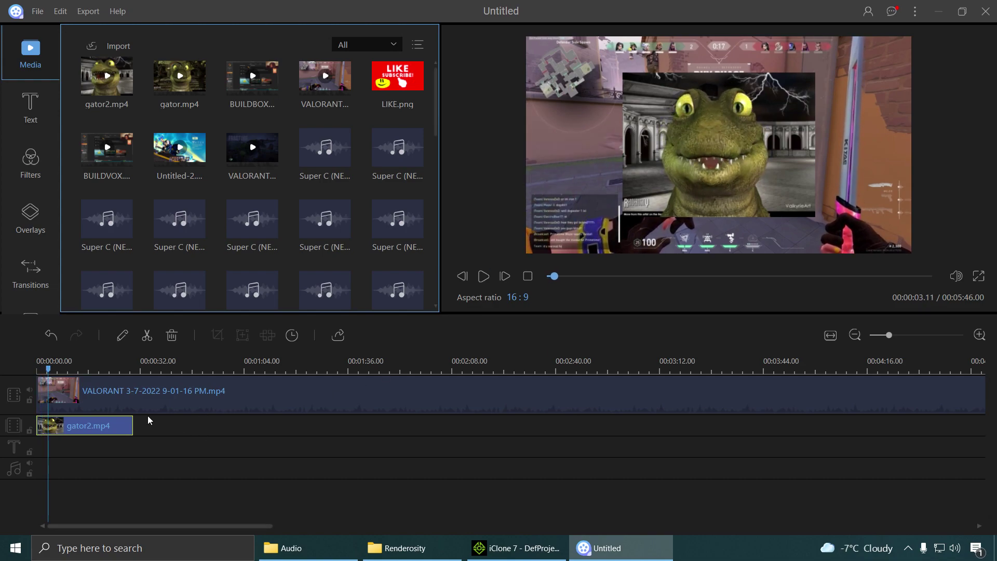
Split the VALORANT clip at 00:01:23.10, delete the part before the cut and play the edit from the start.
click(307, 371)
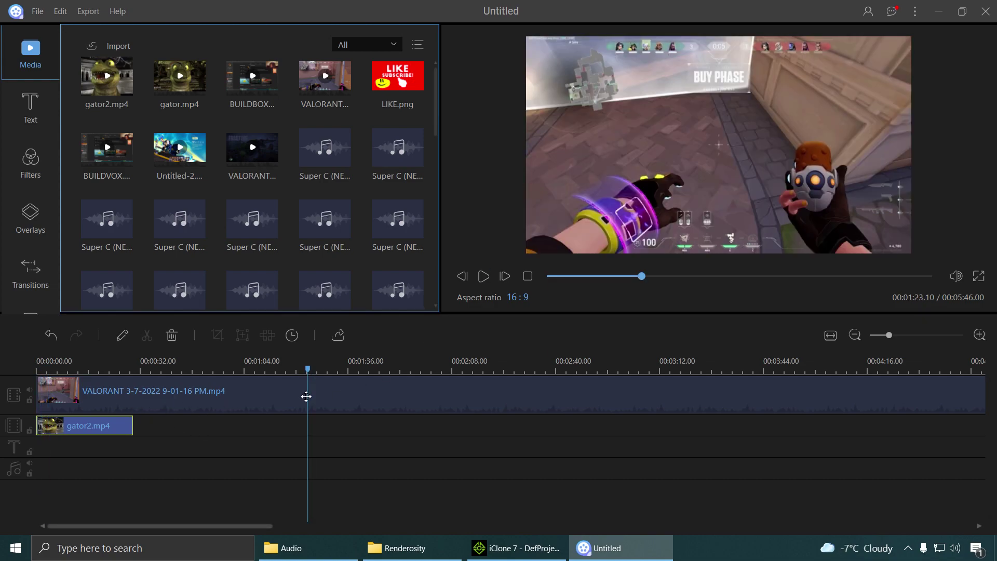
click(306, 396)
click(147, 335)
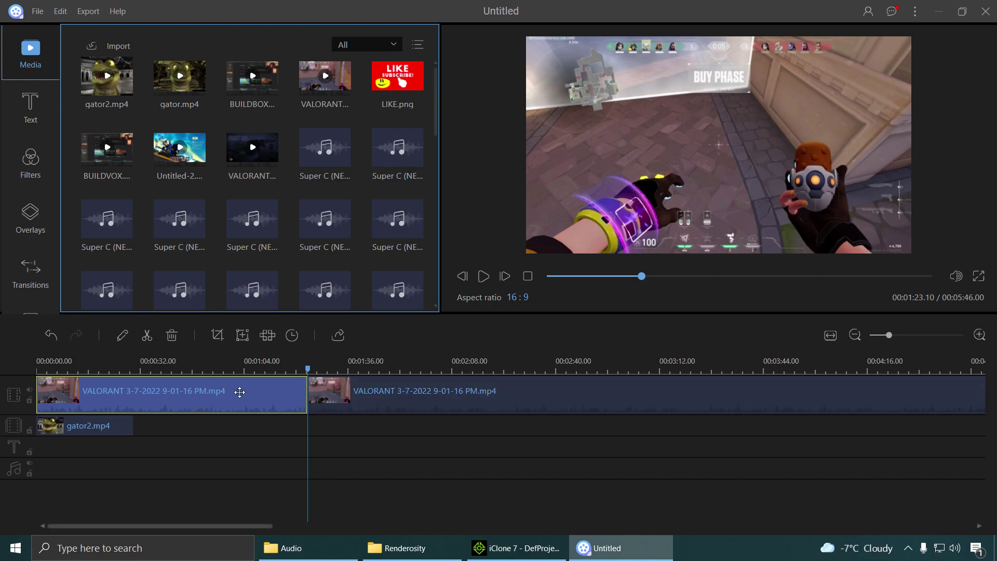
click(239, 390)
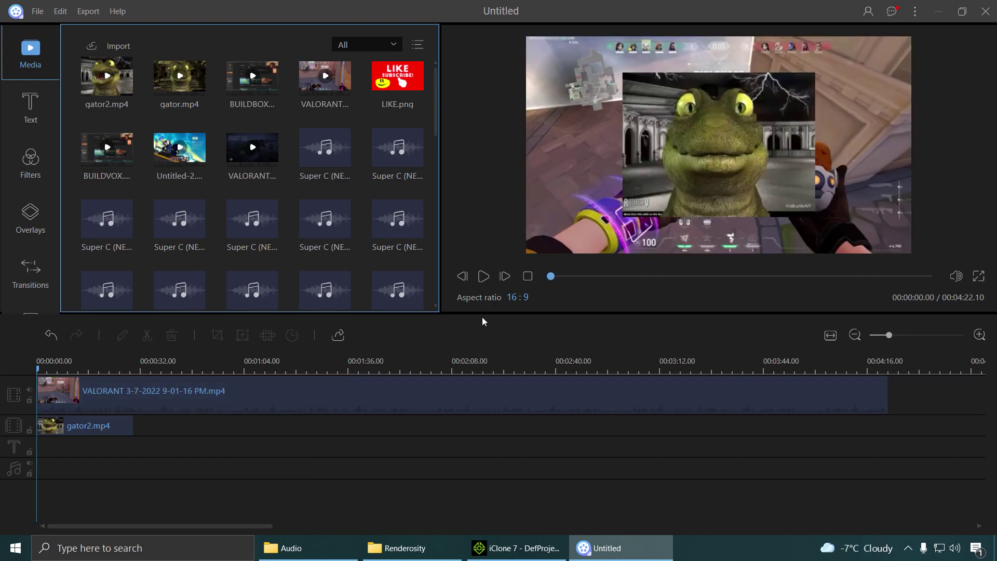
click(484, 281)
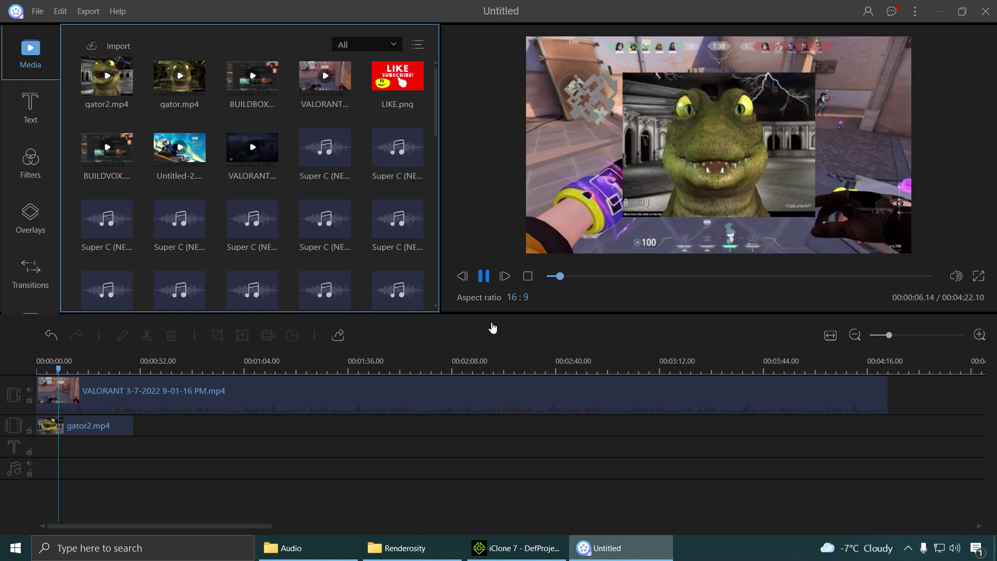
key(space)
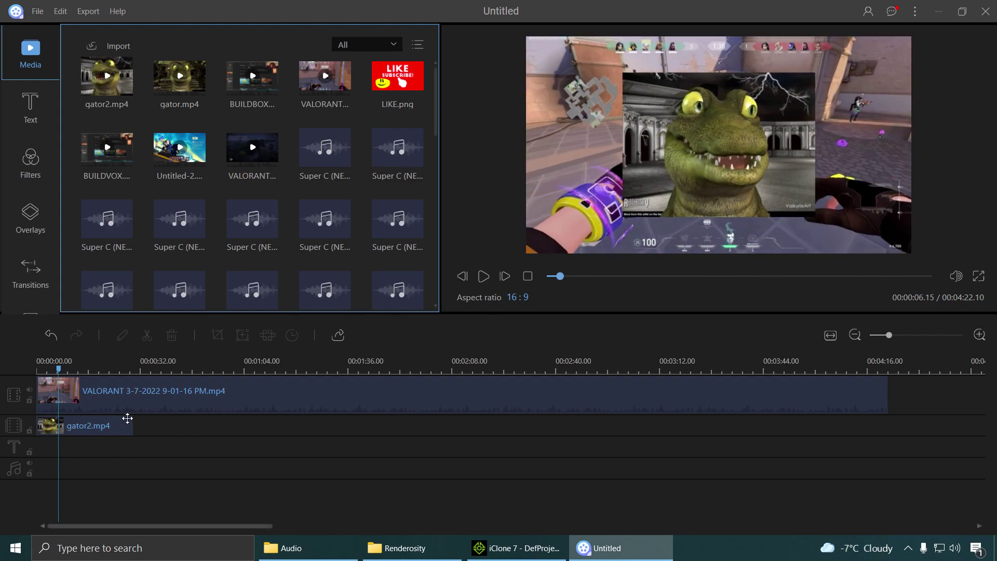
Shrink the gator2.mp4 overlay into the upper-right corner of the gameplay picture and play the video.
click(100, 424)
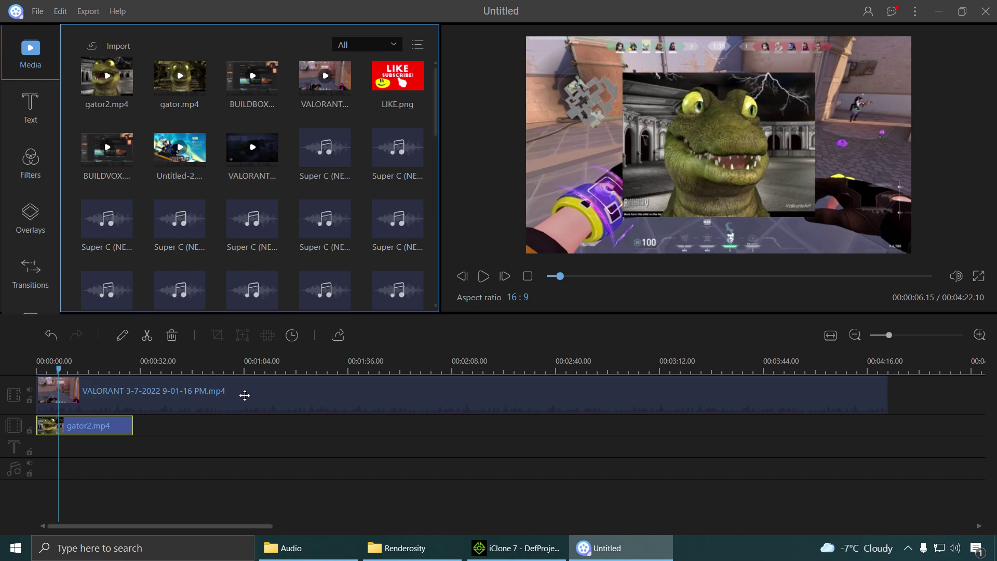
double_click(120, 425)
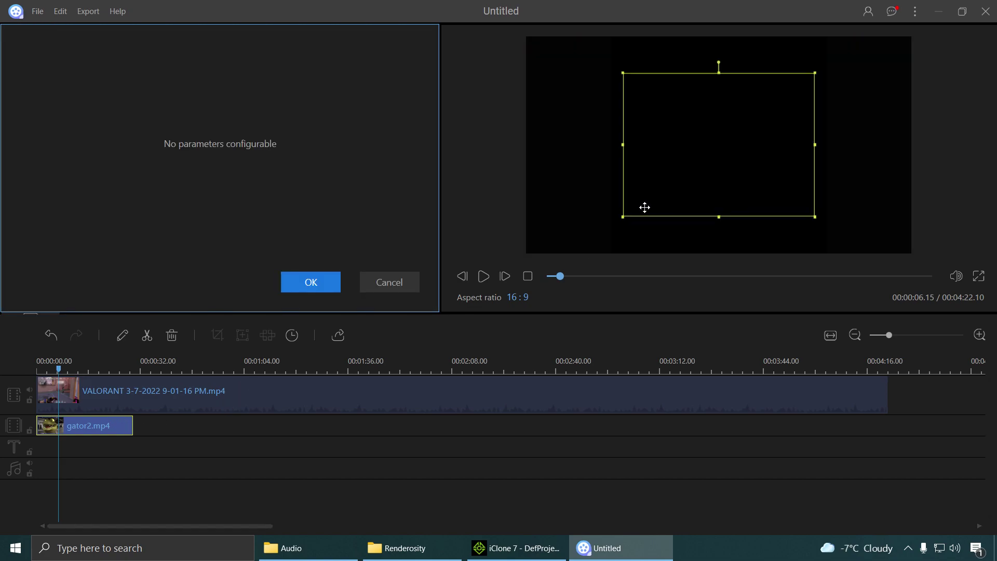
drag(666, 182, 753, 156)
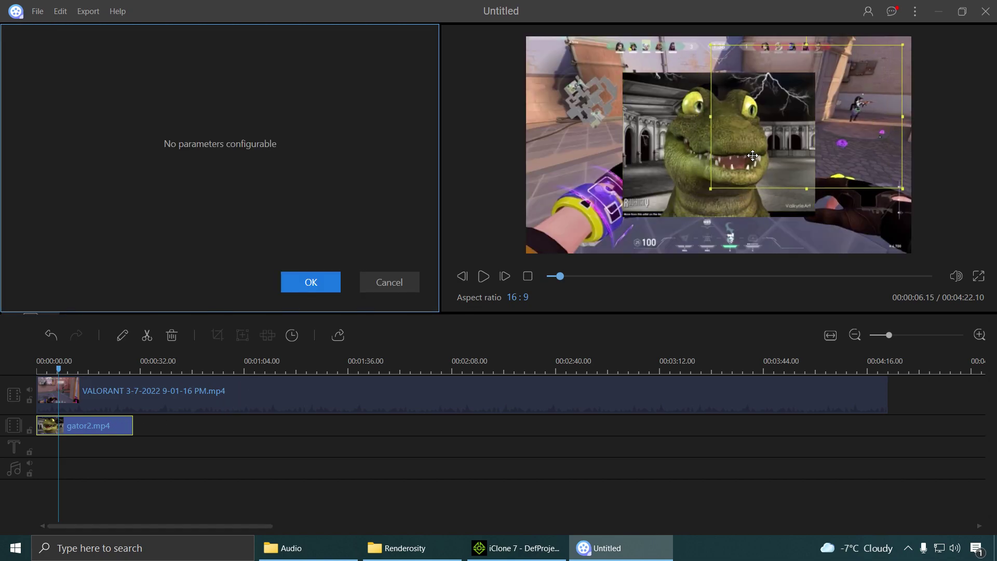
drag(712, 186, 818, 102)
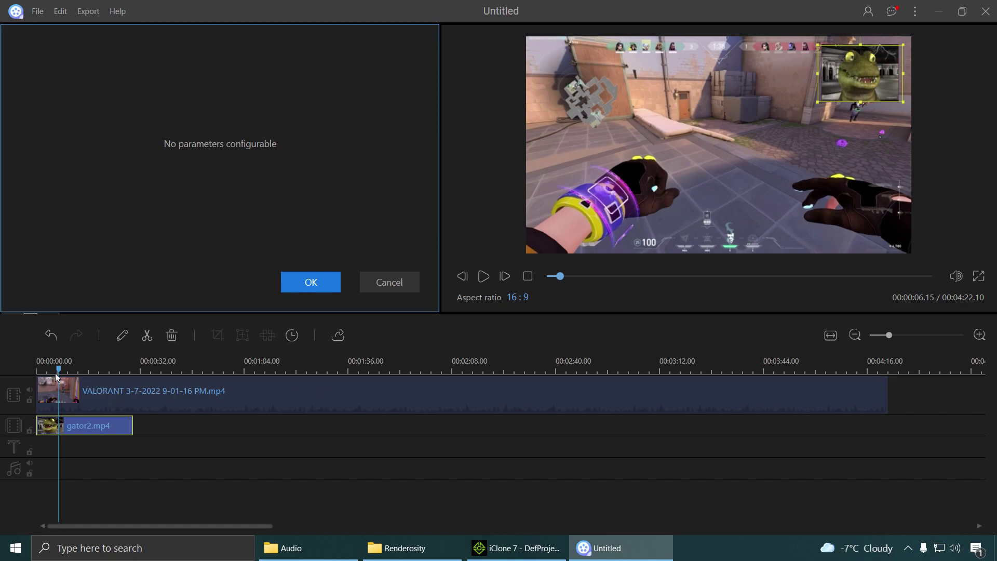
click(390, 282)
click(431, 337)
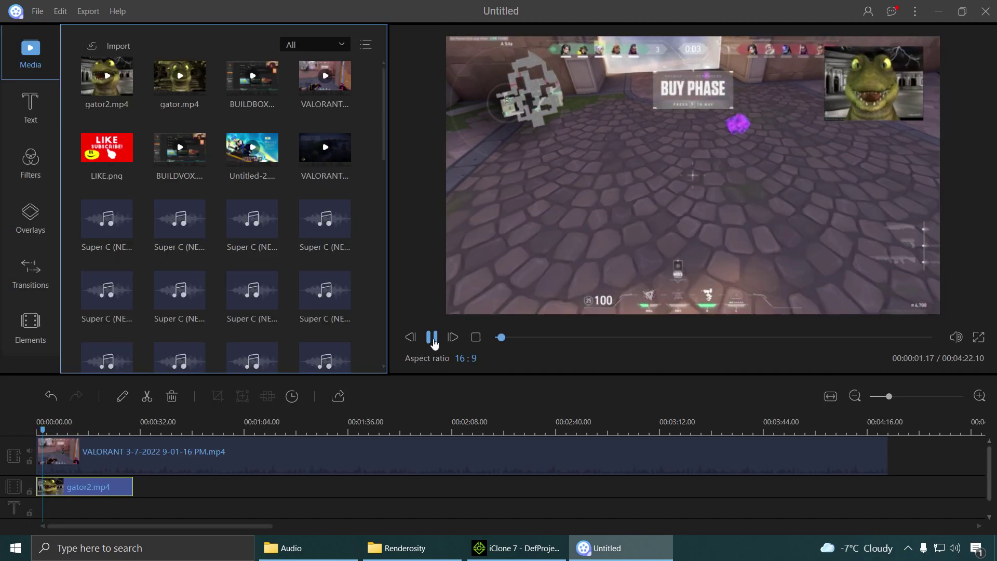